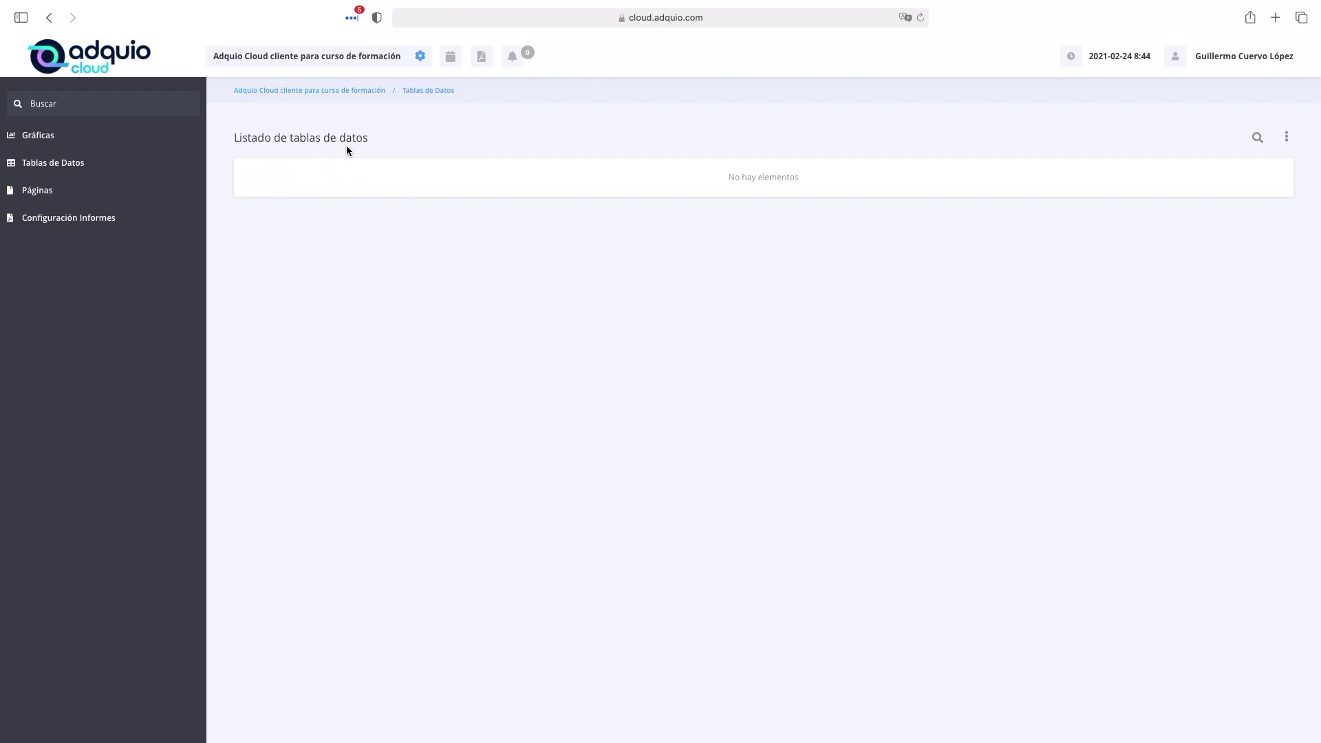
Start a new data table and name it "Tabla de datos para formación"
click(1286, 137)
click(1226, 163)
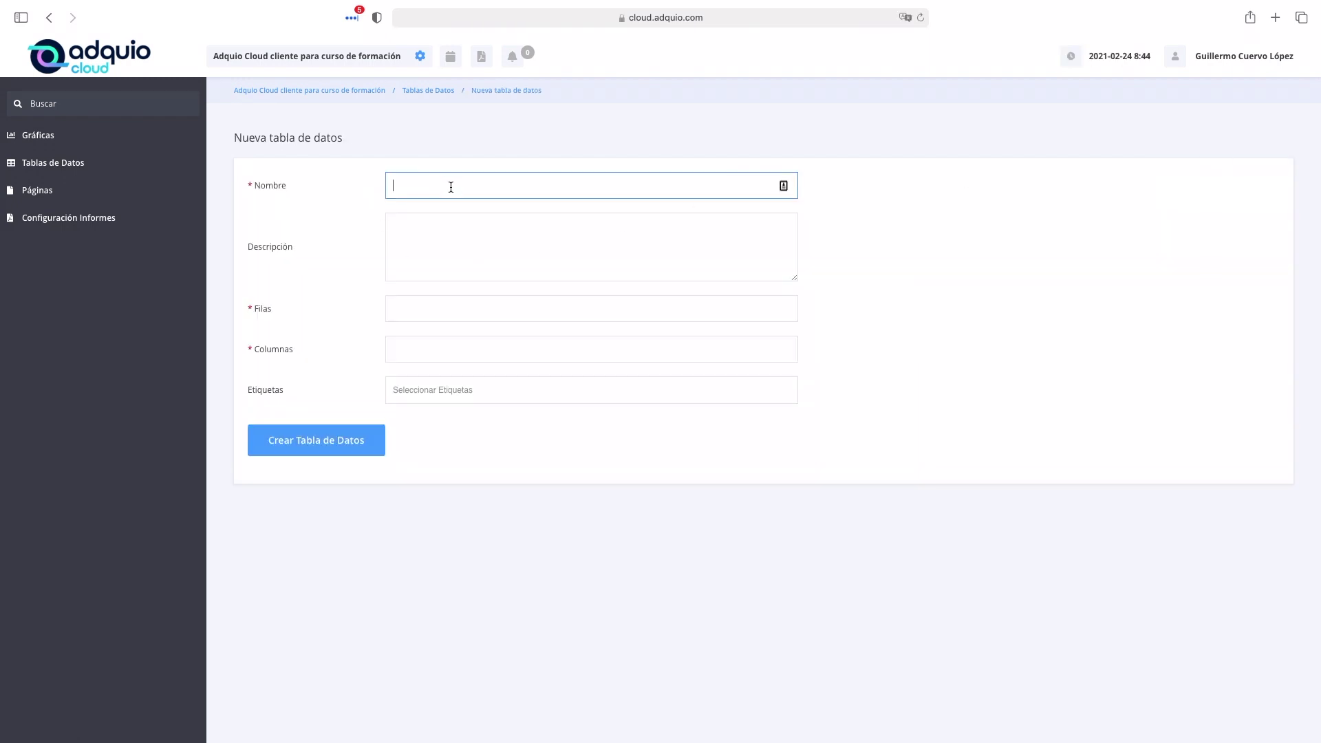
text(Tabla de datos para formación)
key(Return)
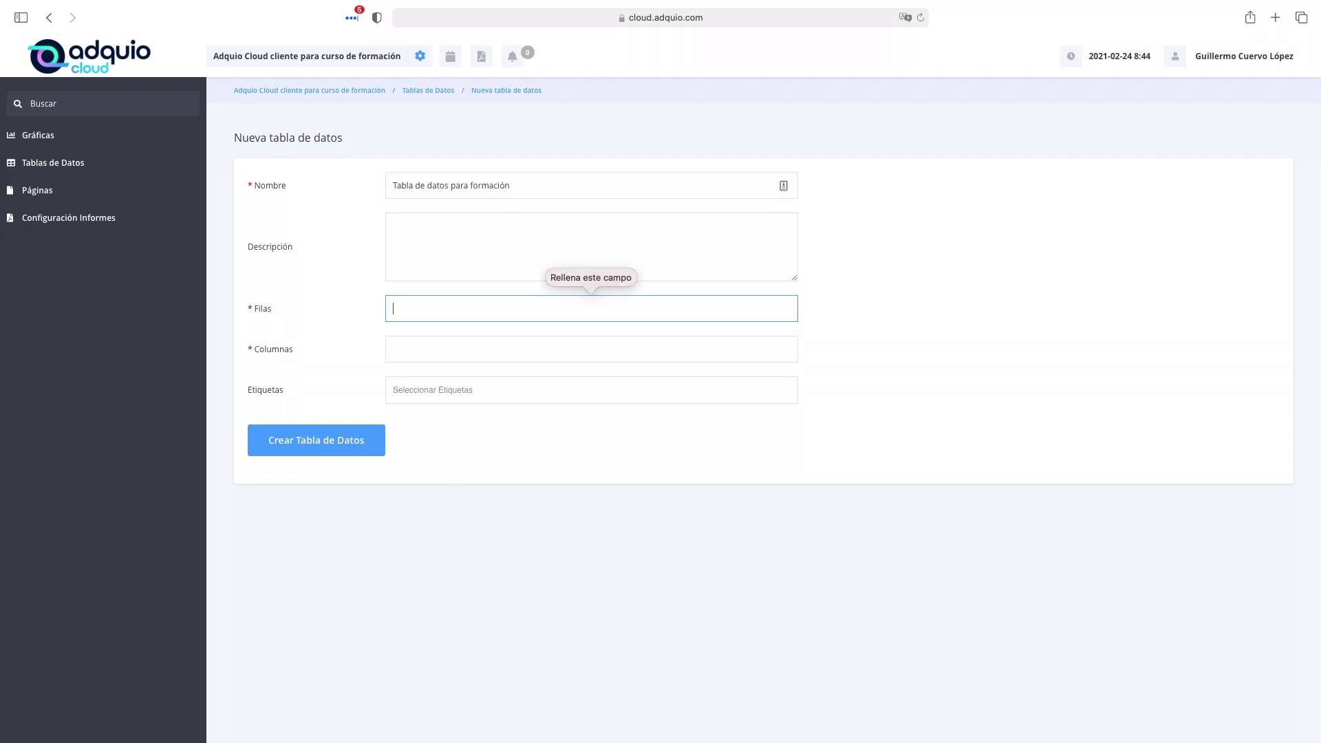
Create the data table with 5 rows, 2 columns and the label Clima
click(416, 237)
click(428, 311)
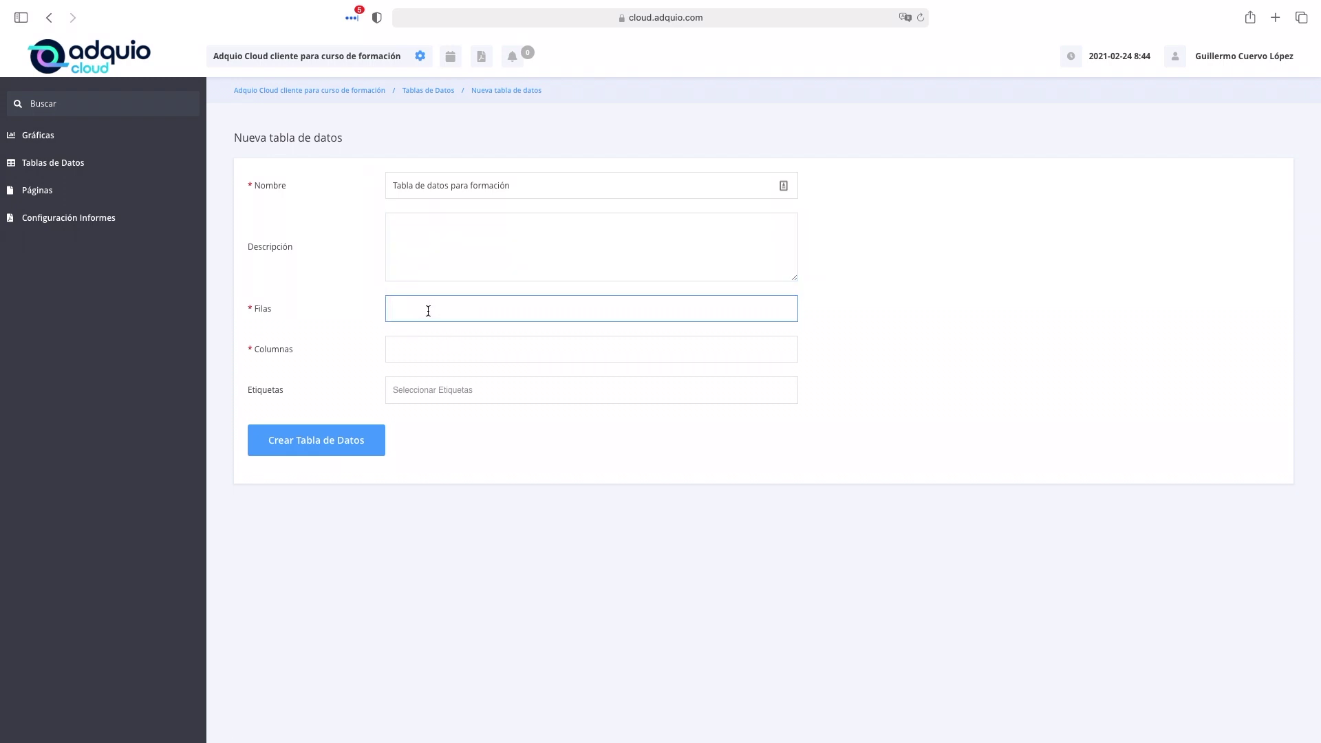
text(5)
click(447, 351)
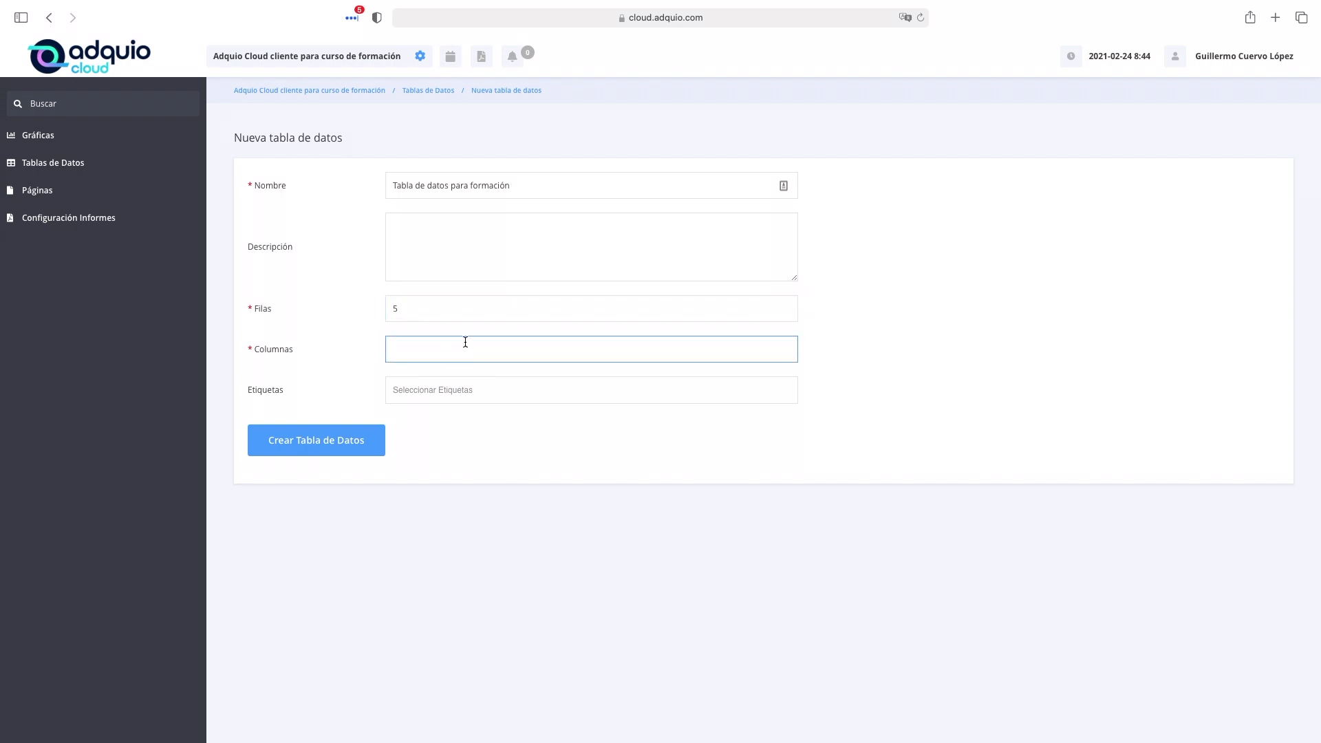
text(2)
key(Tab)
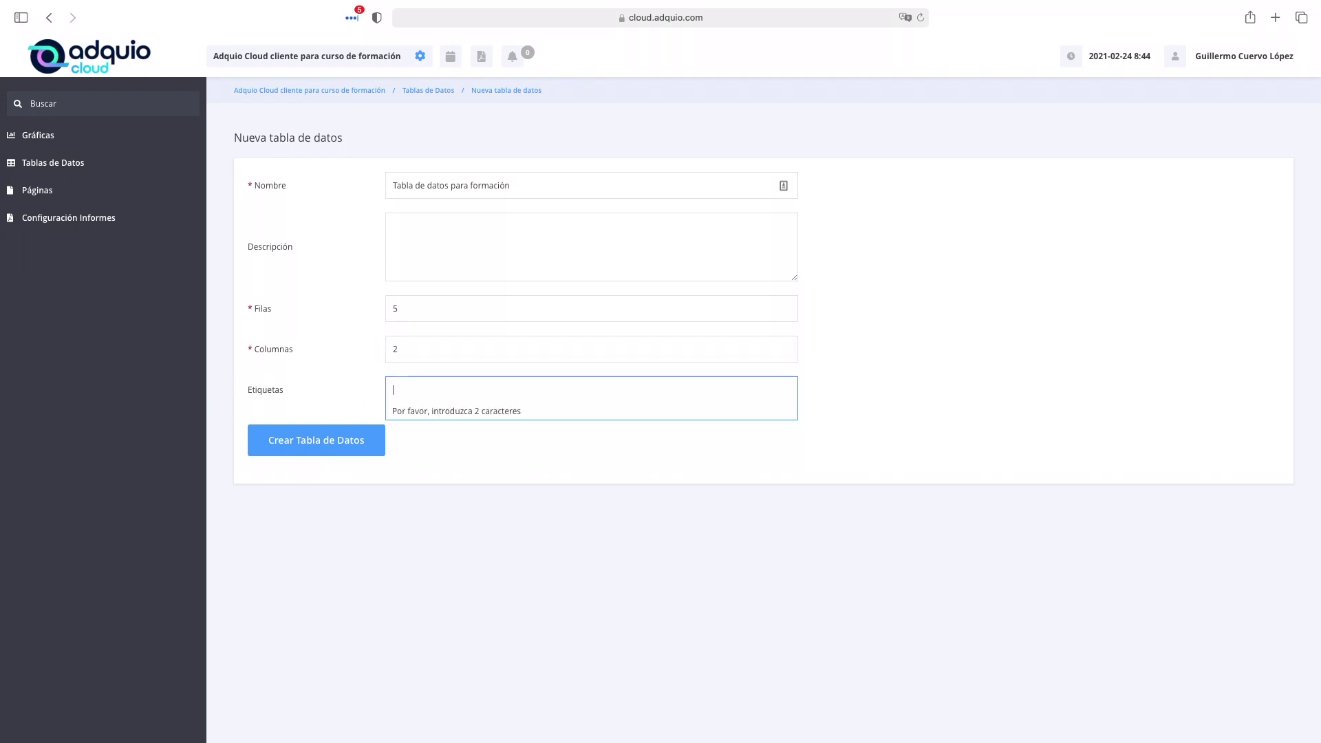
text(Clima)
click(404, 413)
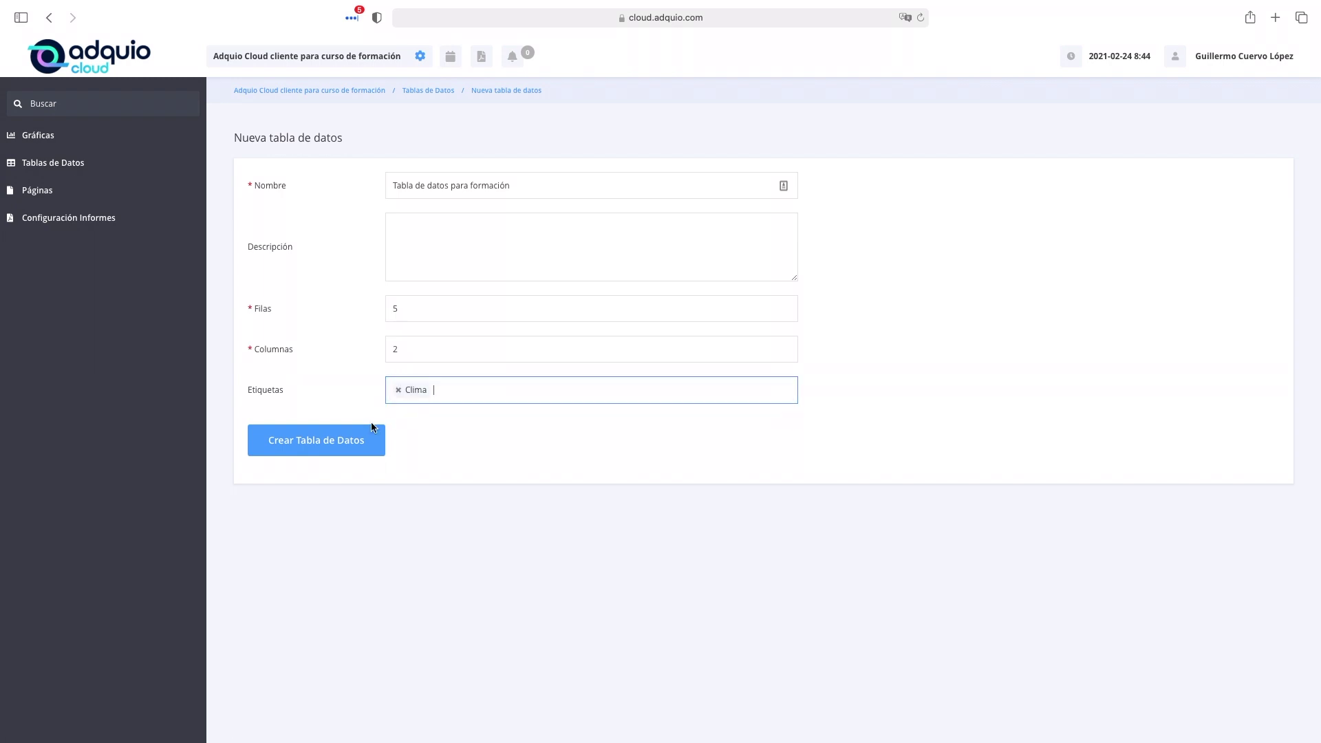
click(301, 443)
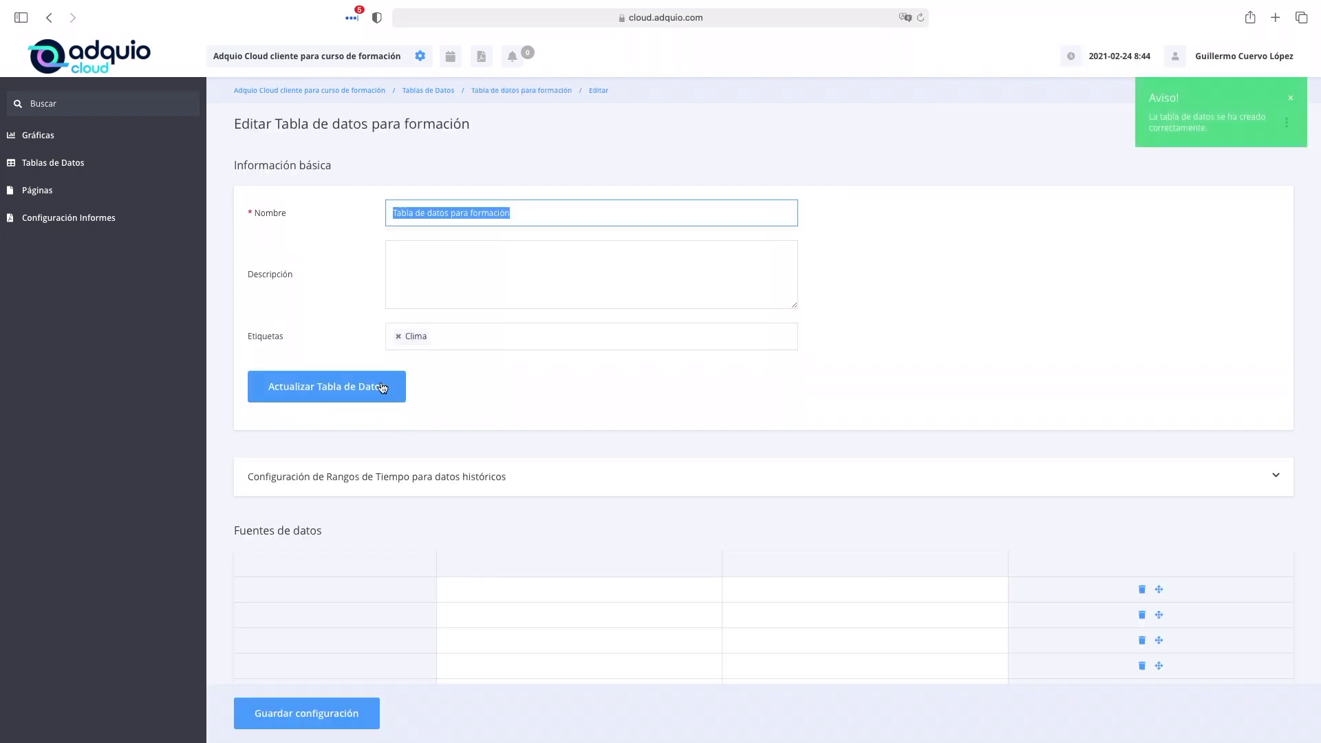
Name the first column of the data sources table Temperaturas
scroll(563, 390, down, 3)
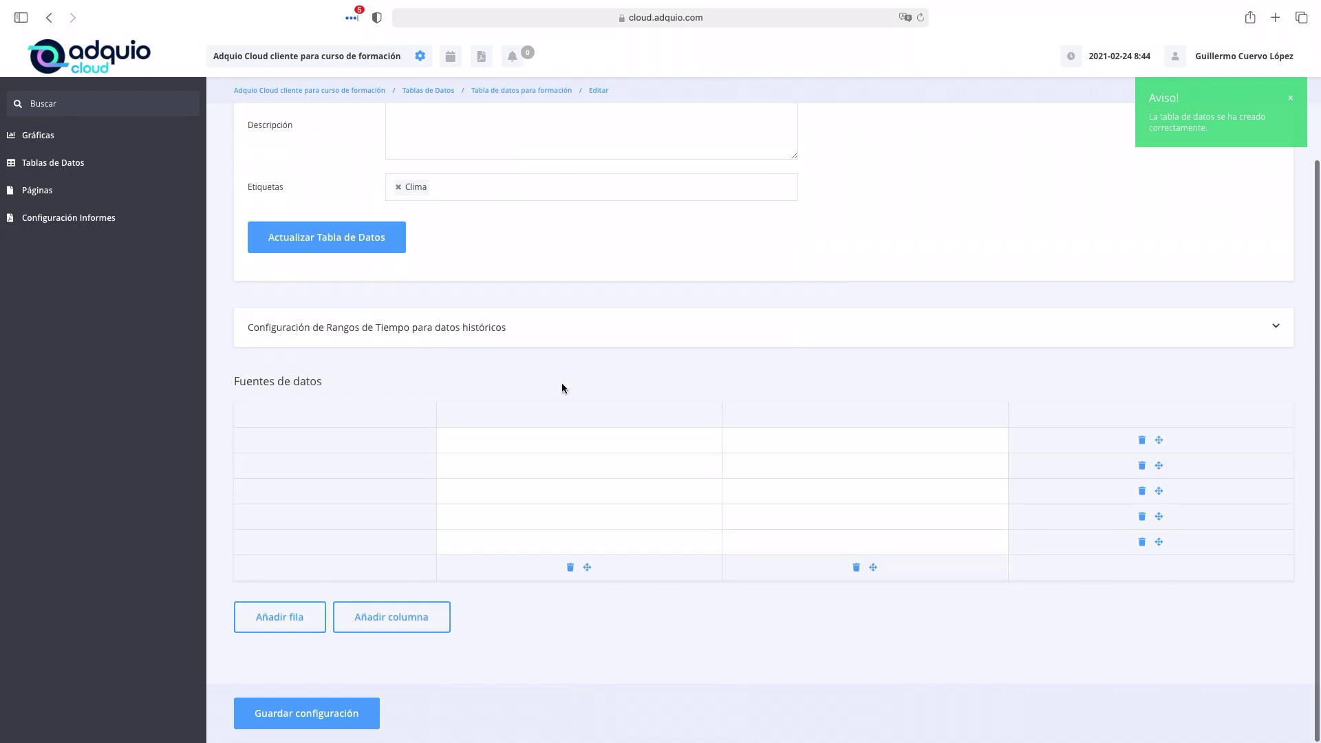
click(529, 416)
text(T)
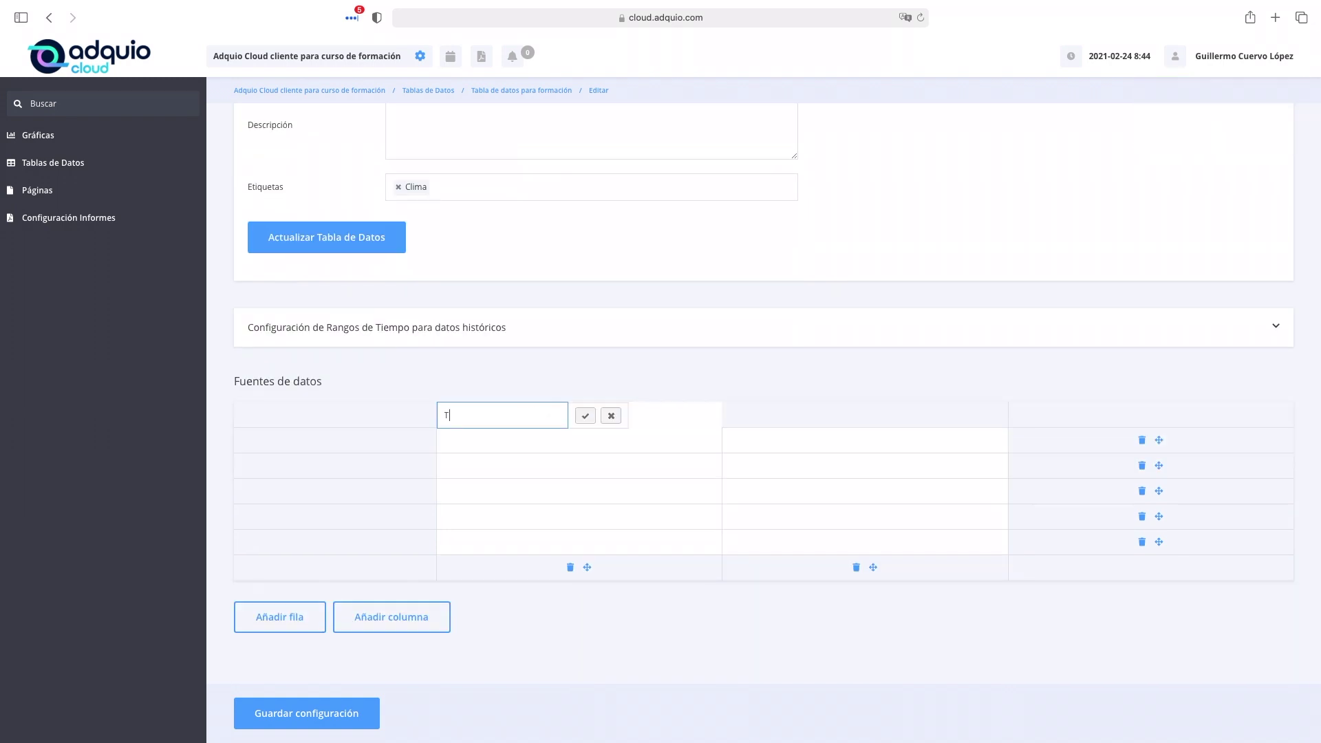
text(emperaturas)
key(Return)
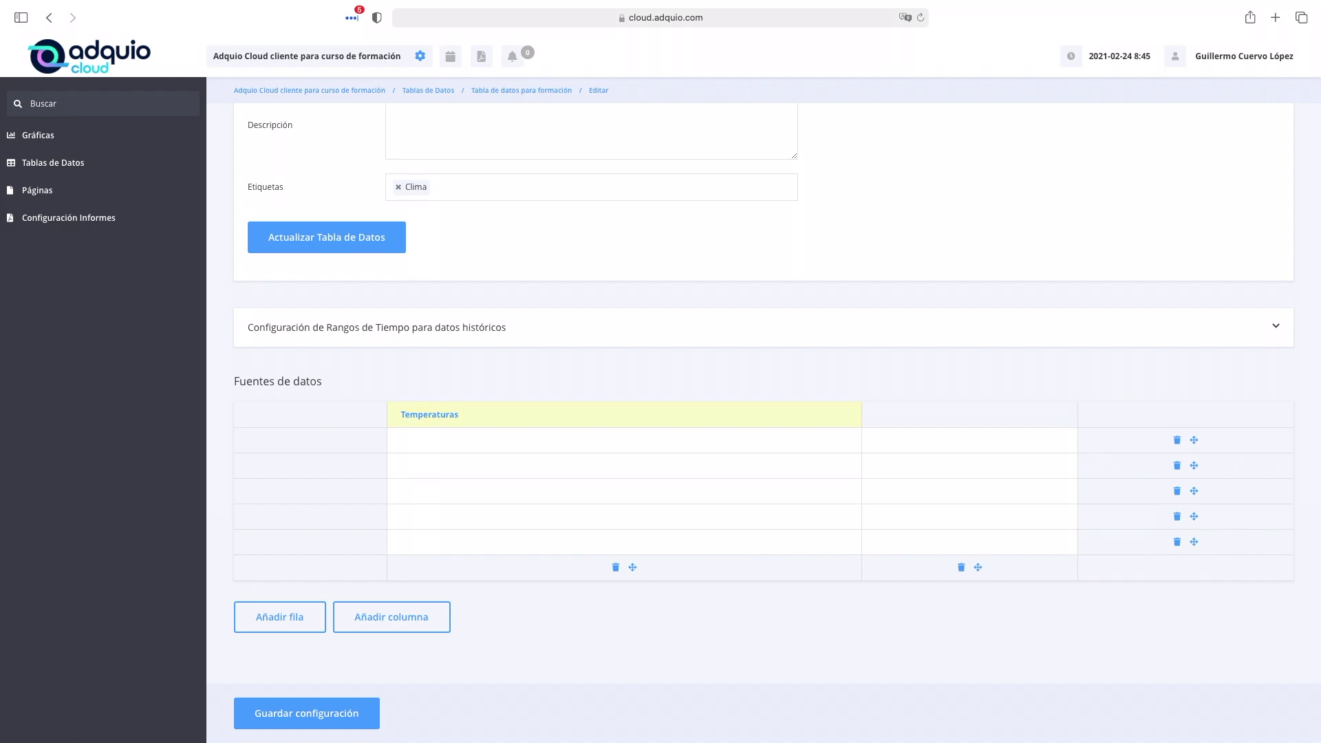
Name the first four rows of the table Sonda 1, Sonda 2, Sonda 3 and Sonda 4
click(301, 442)
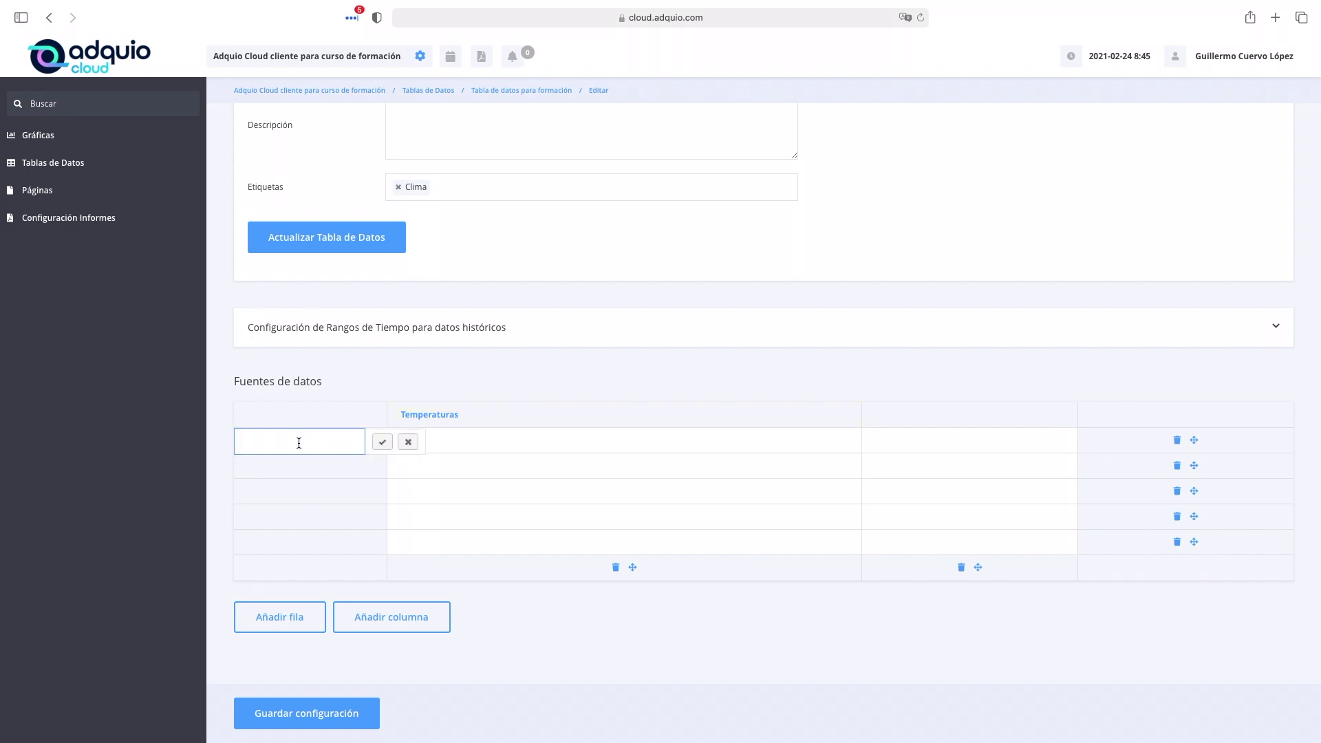
text(Sonda 1)
key(Return)
text(Son)
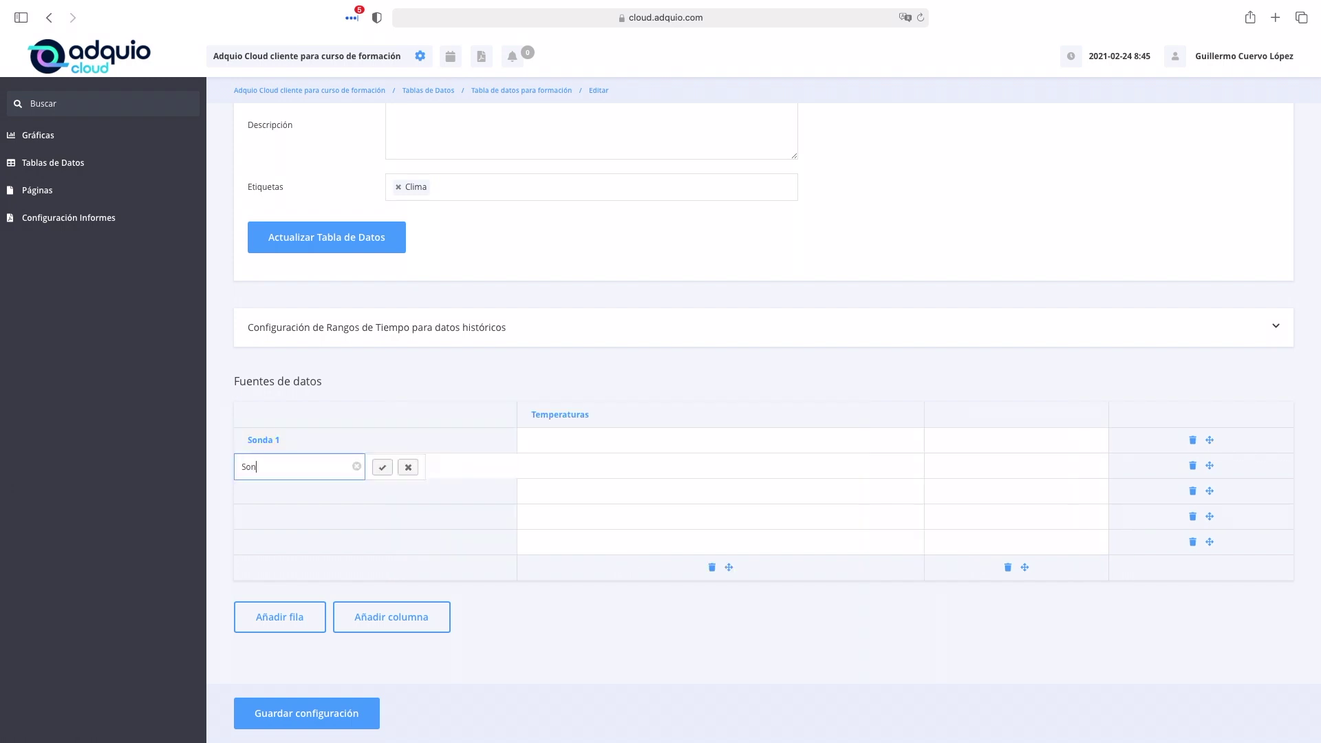
text(da 2)
key(Return)
click(303, 492)
text(Sonda 3)
key(Return)
text(Sonda 4)
key(Return)
Name the fifth row of the table CPU
click(362, 542)
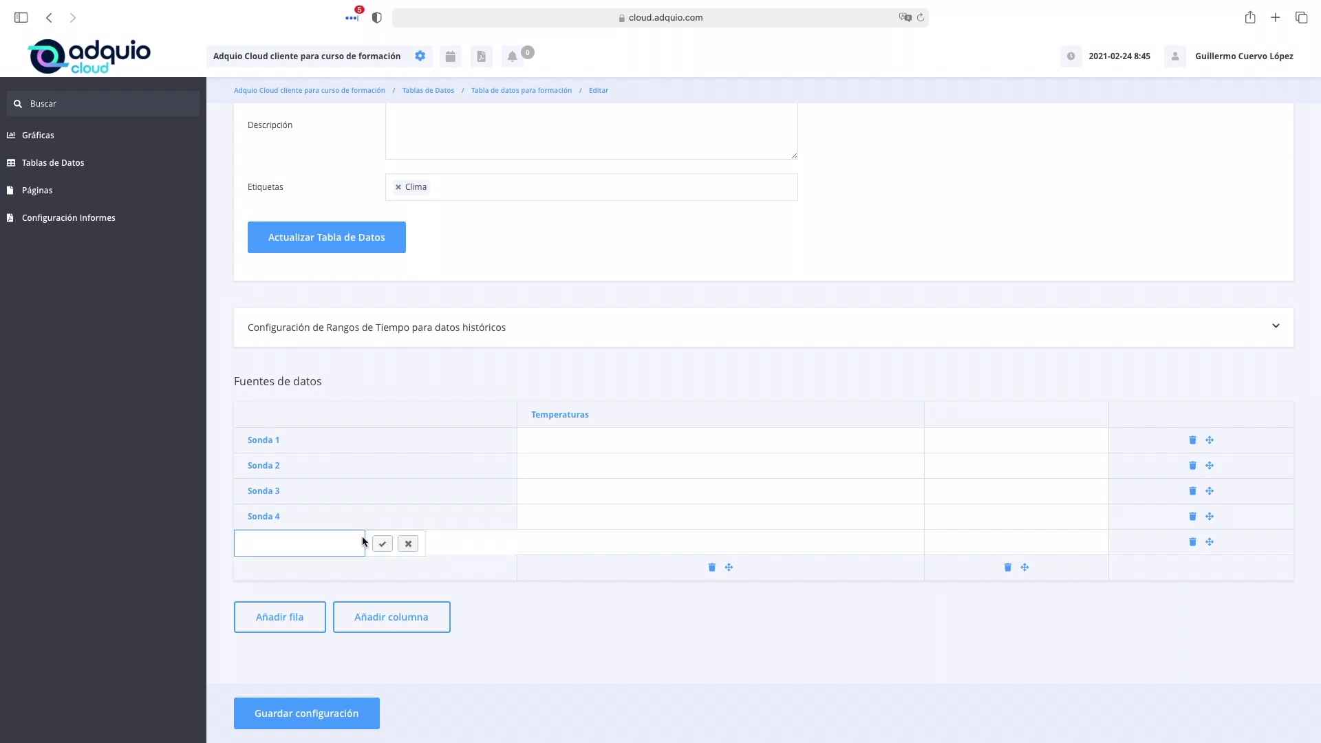
text(CPU)
key(Return)
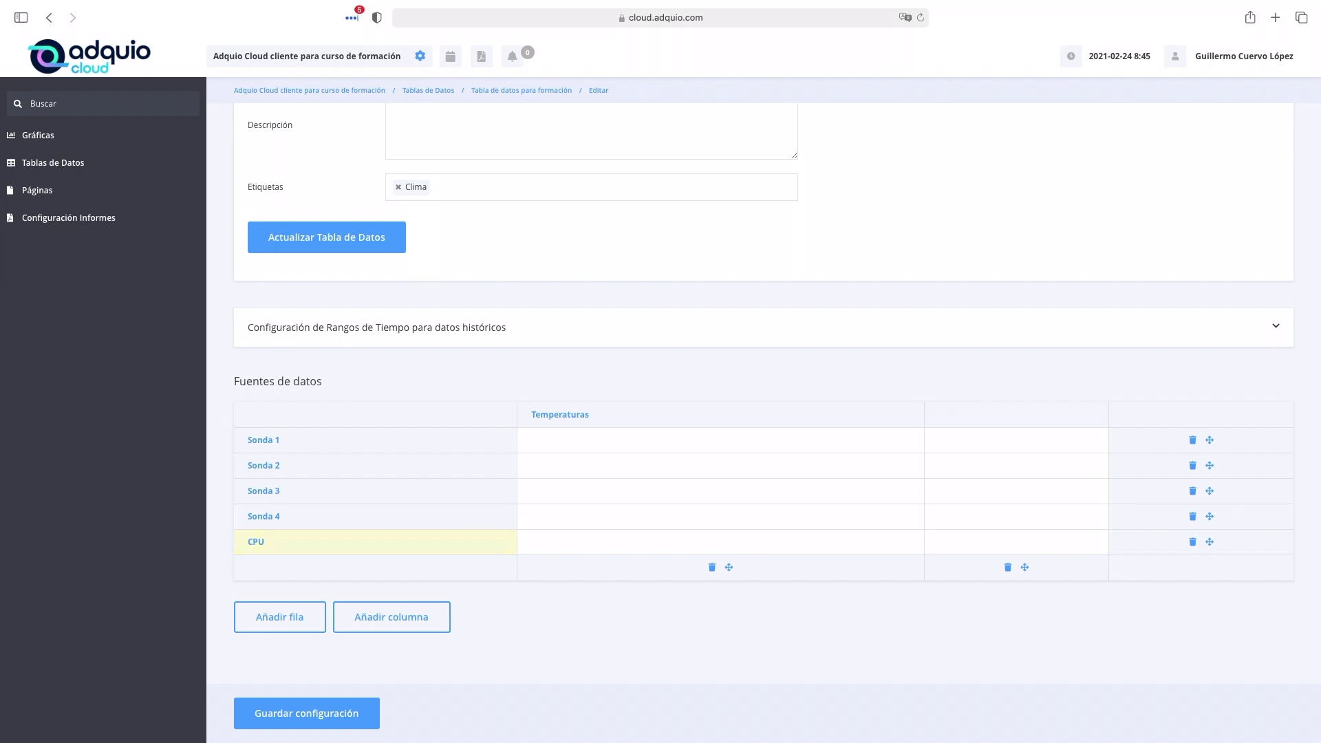
Assign the variable IO - PT01 to the Temperaturas cell of Sonda 1 and save it
click(591, 441)
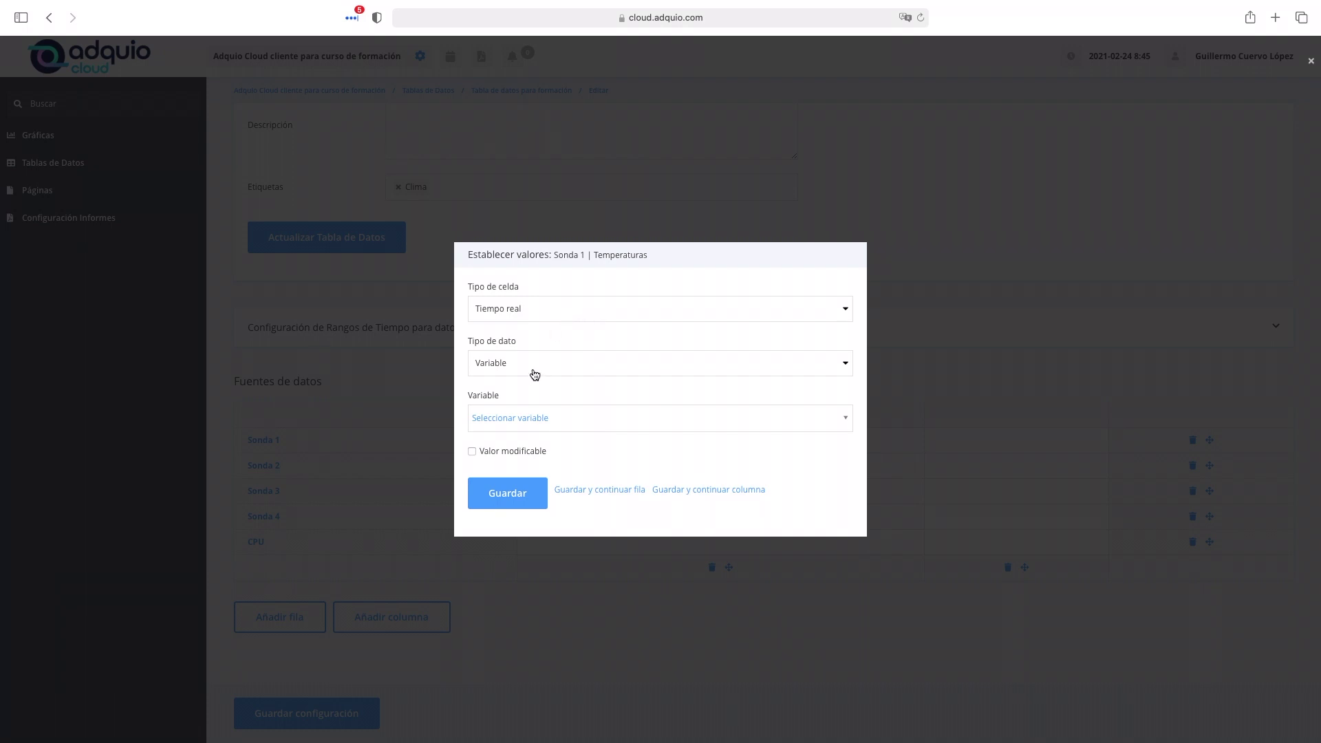
click(548, 423)
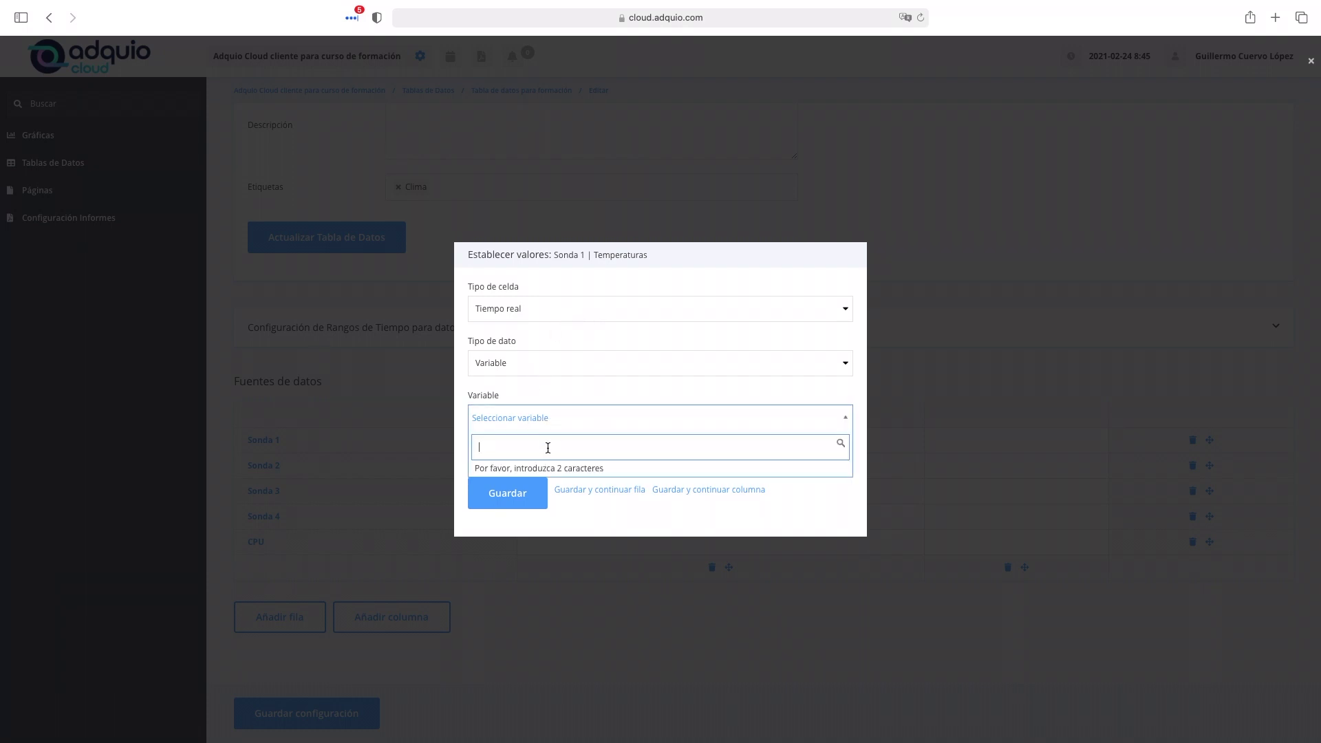
text(PT)
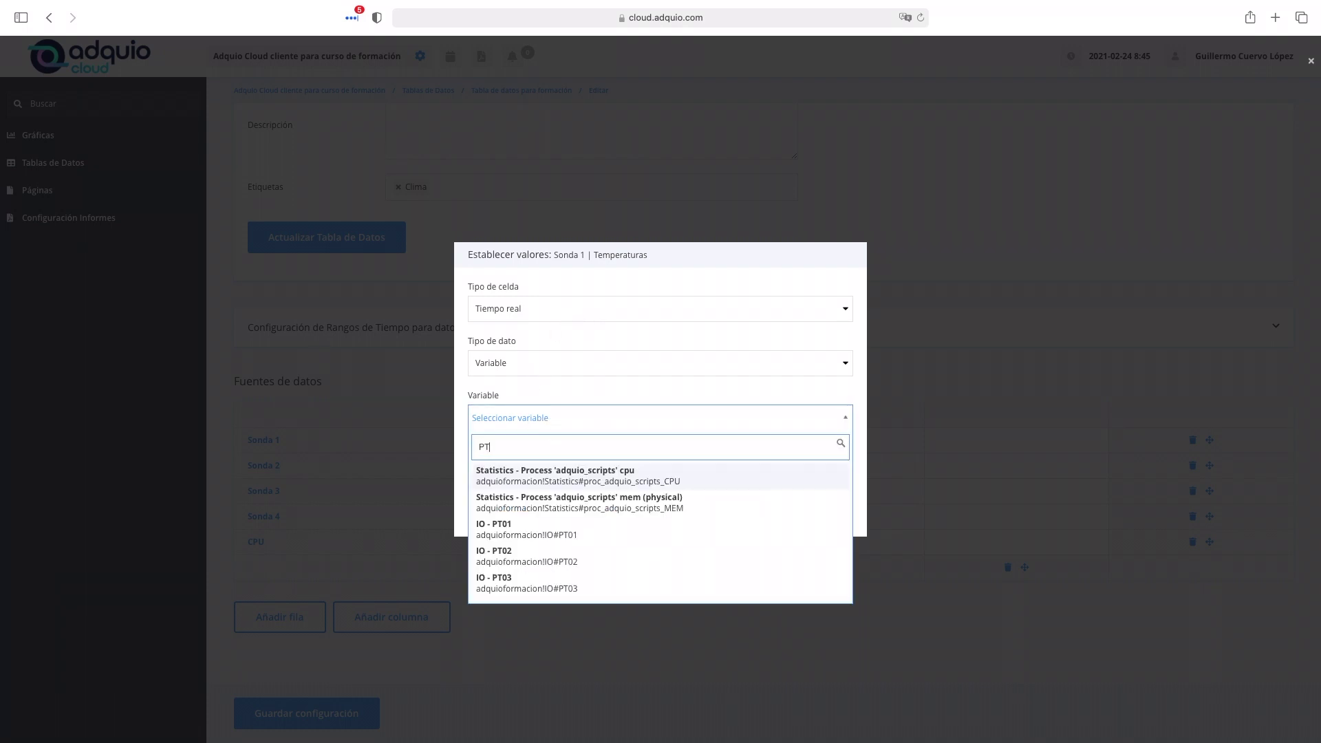
click(533, 531)
click(509, 498)
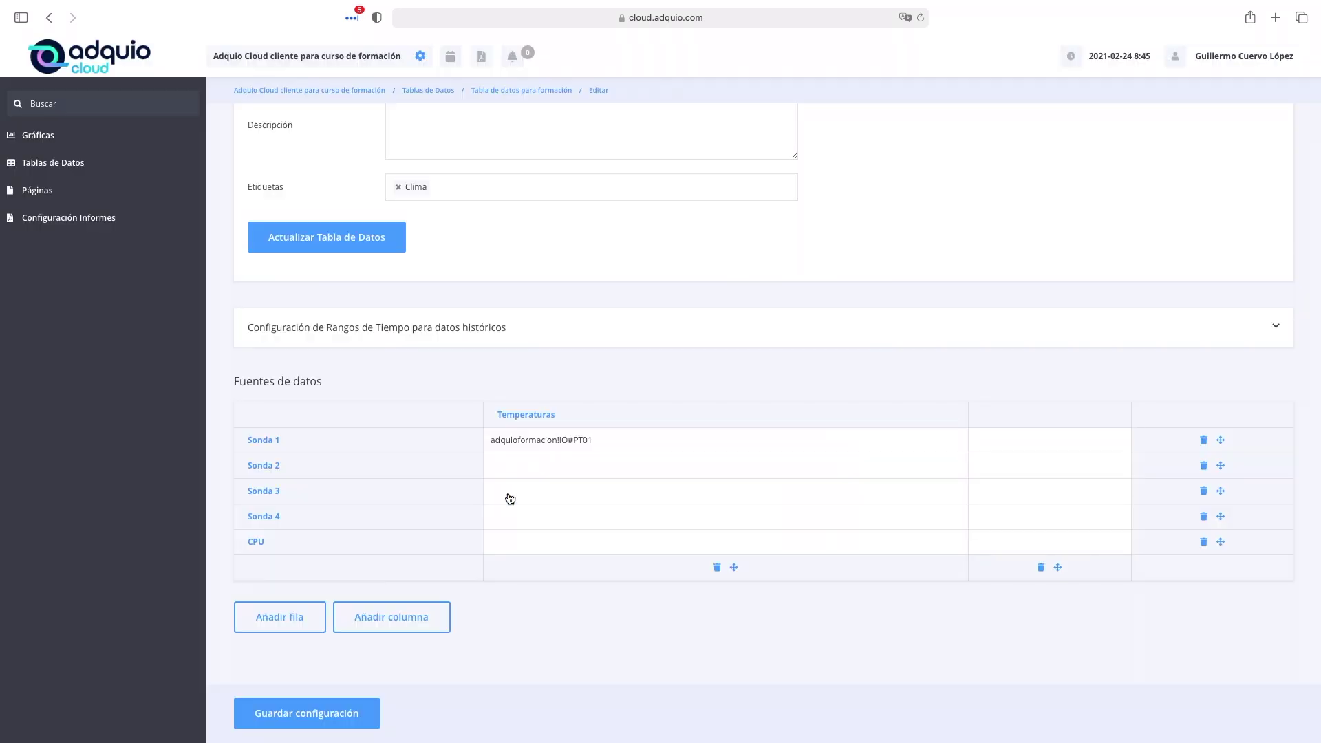
Assign the variable IO - PT02 to the Temperaturas cell of Sonda 2 and save it
click(527, 464)
click(544, 424)
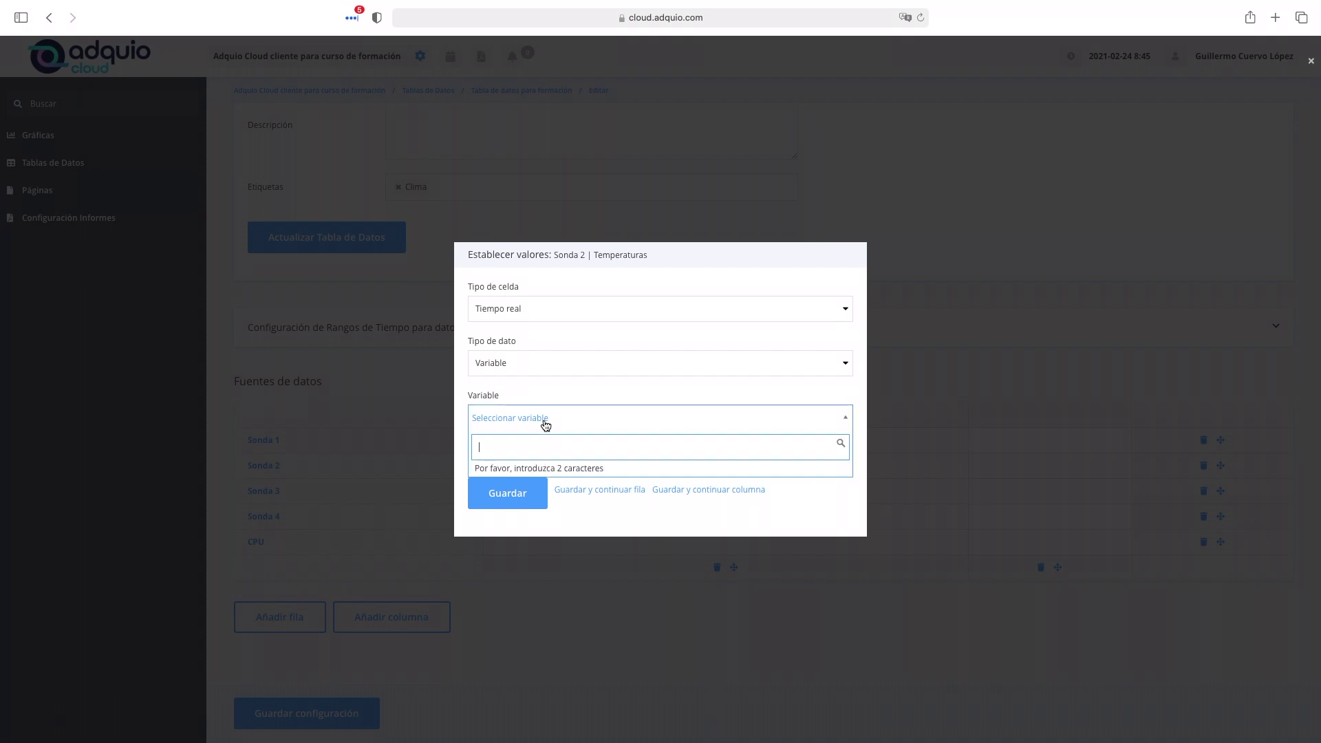
text(PT)
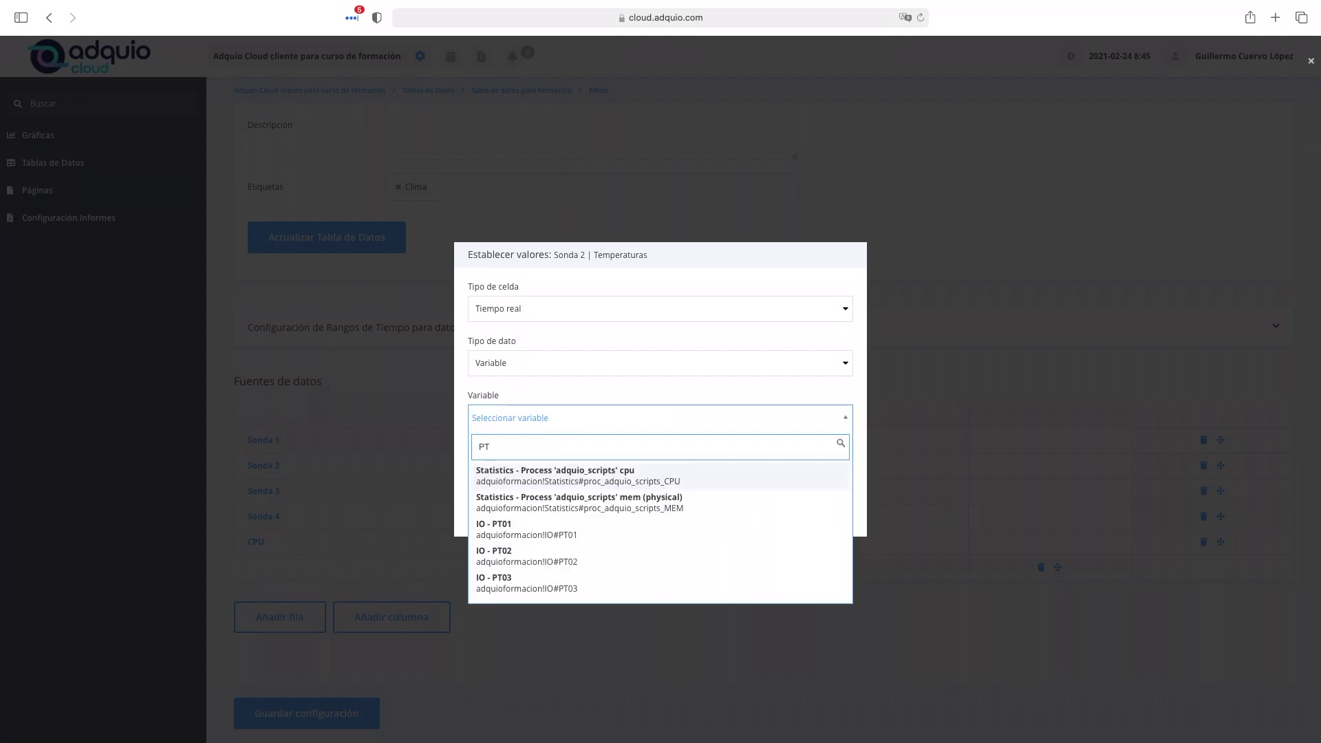
click(502, 553)
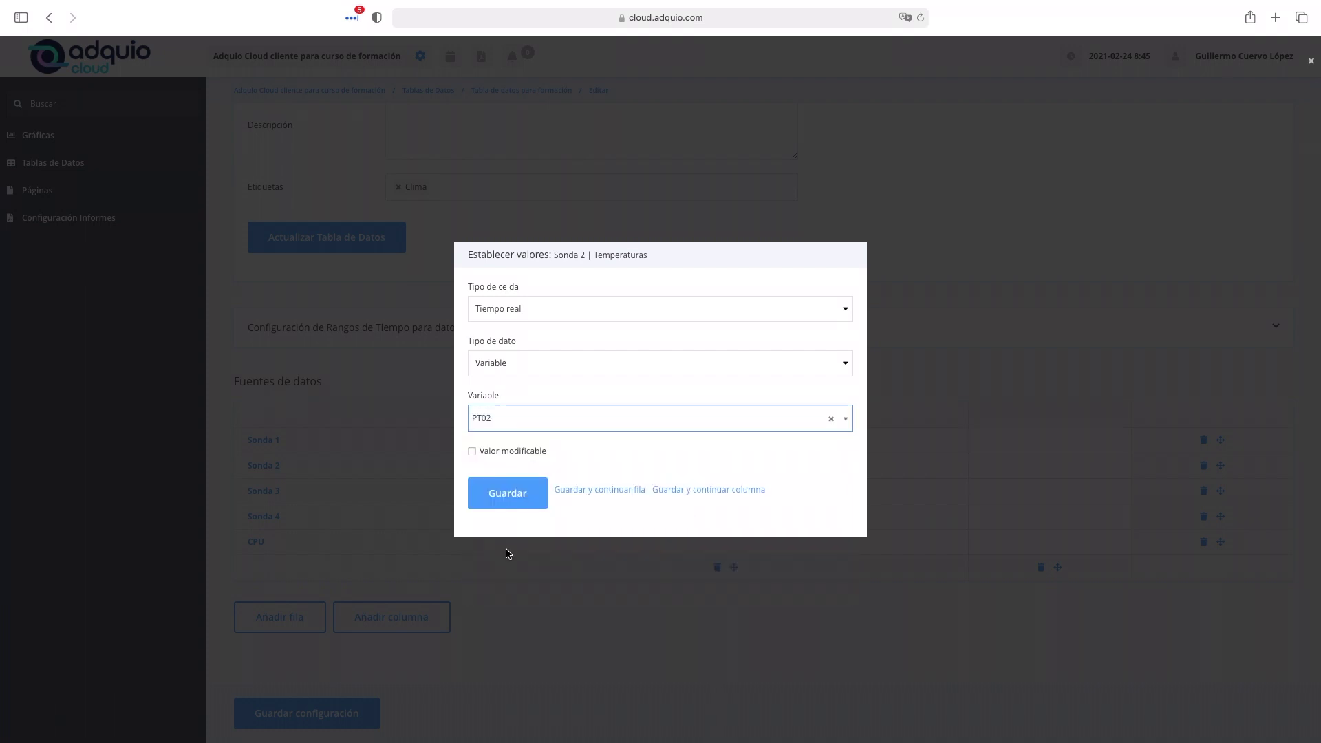
click(515, 488)
Assign the variable IO - PT03 to the Temperaturas cell of Sonda 3 and save it
click(529, 510)
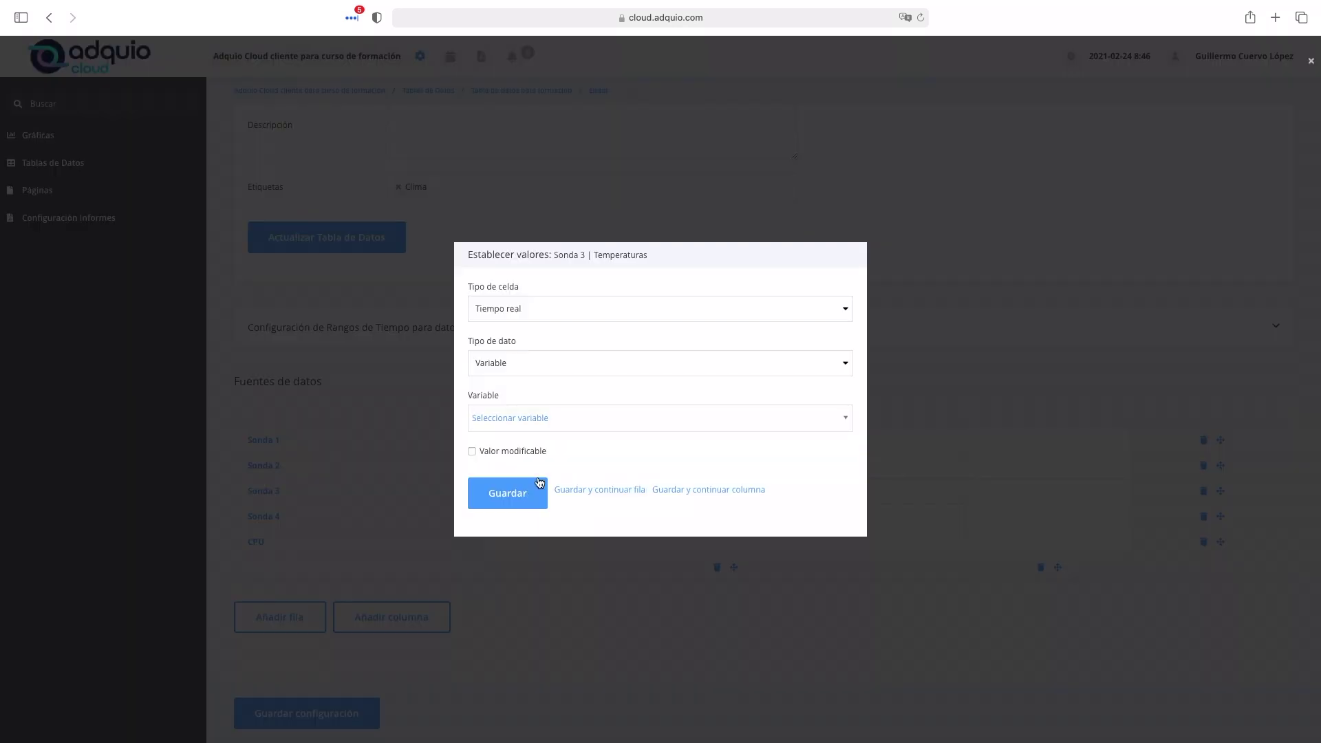
click(527, 418)
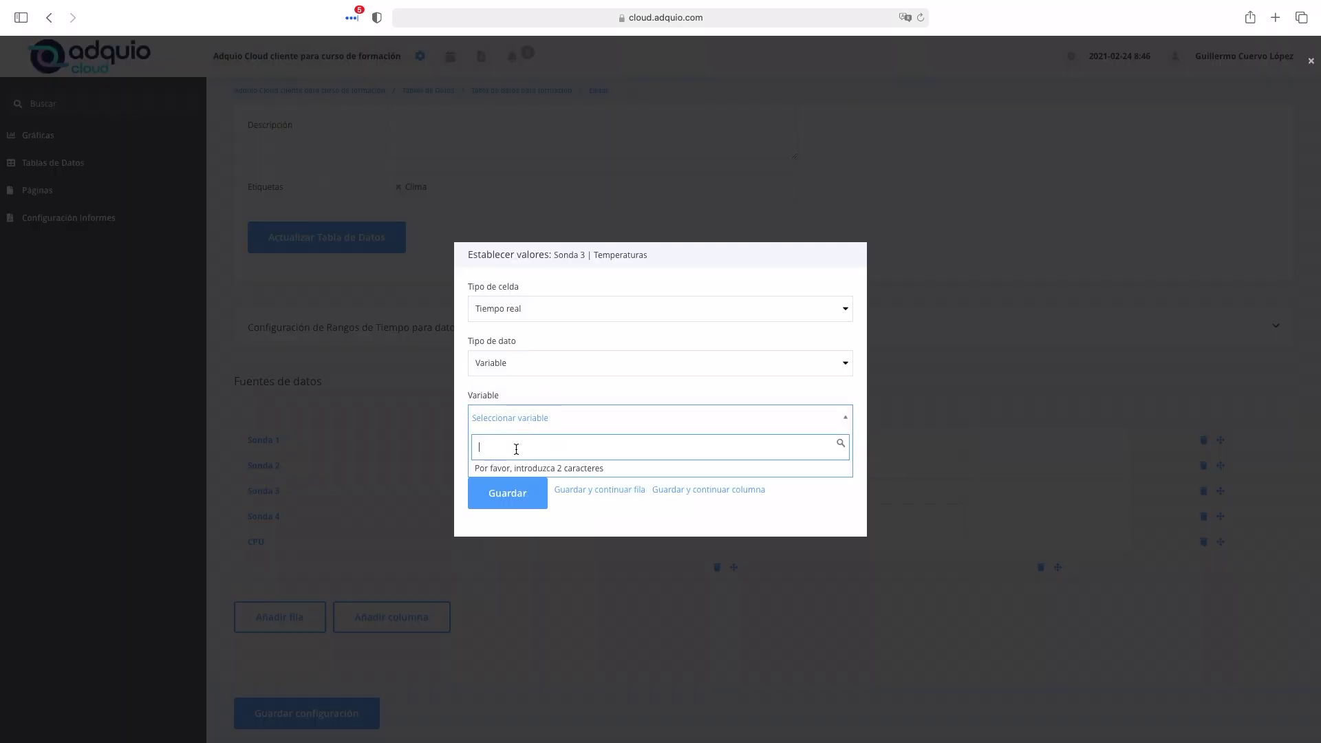
text(PT)
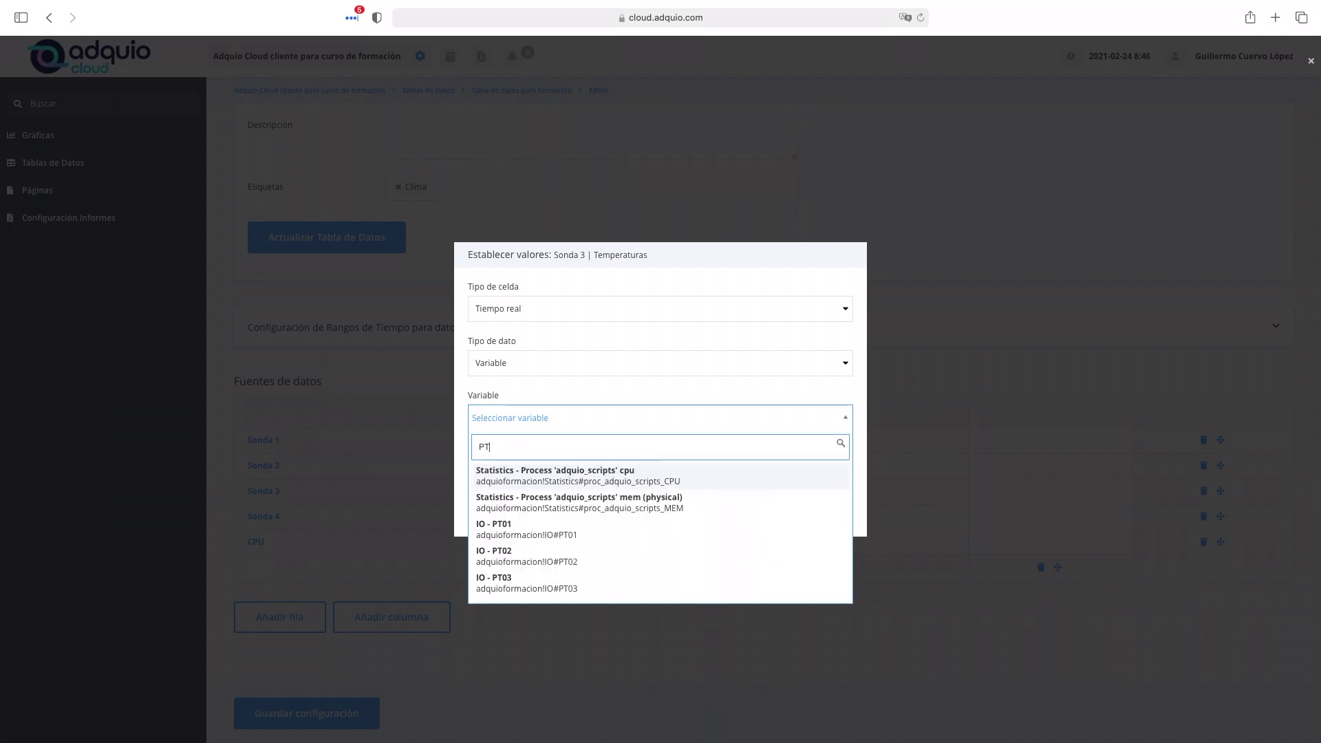
click(523, 583)
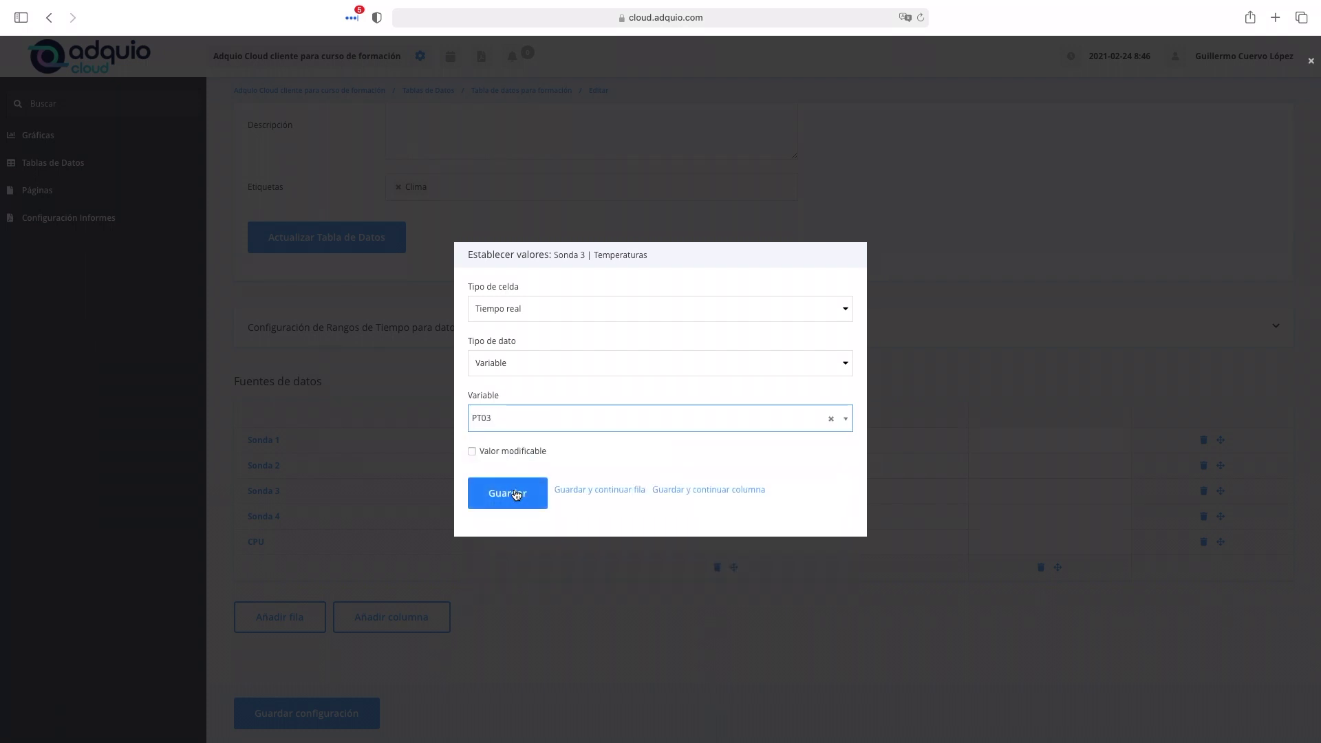
click(515, 494)
Assign the variable IO - PT04 to the Temperaturas cell of Sonda 4 and save it
click(532, 514)
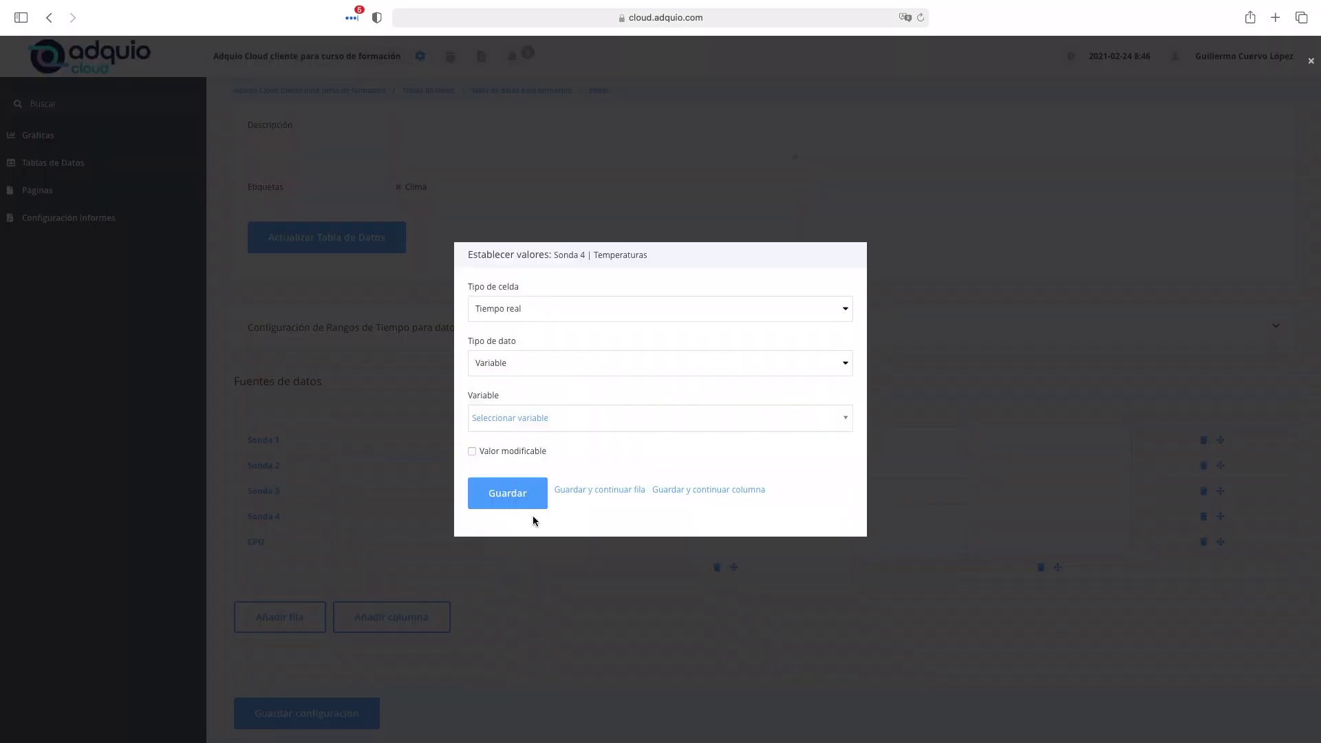
click(489, 421)
text(PT)
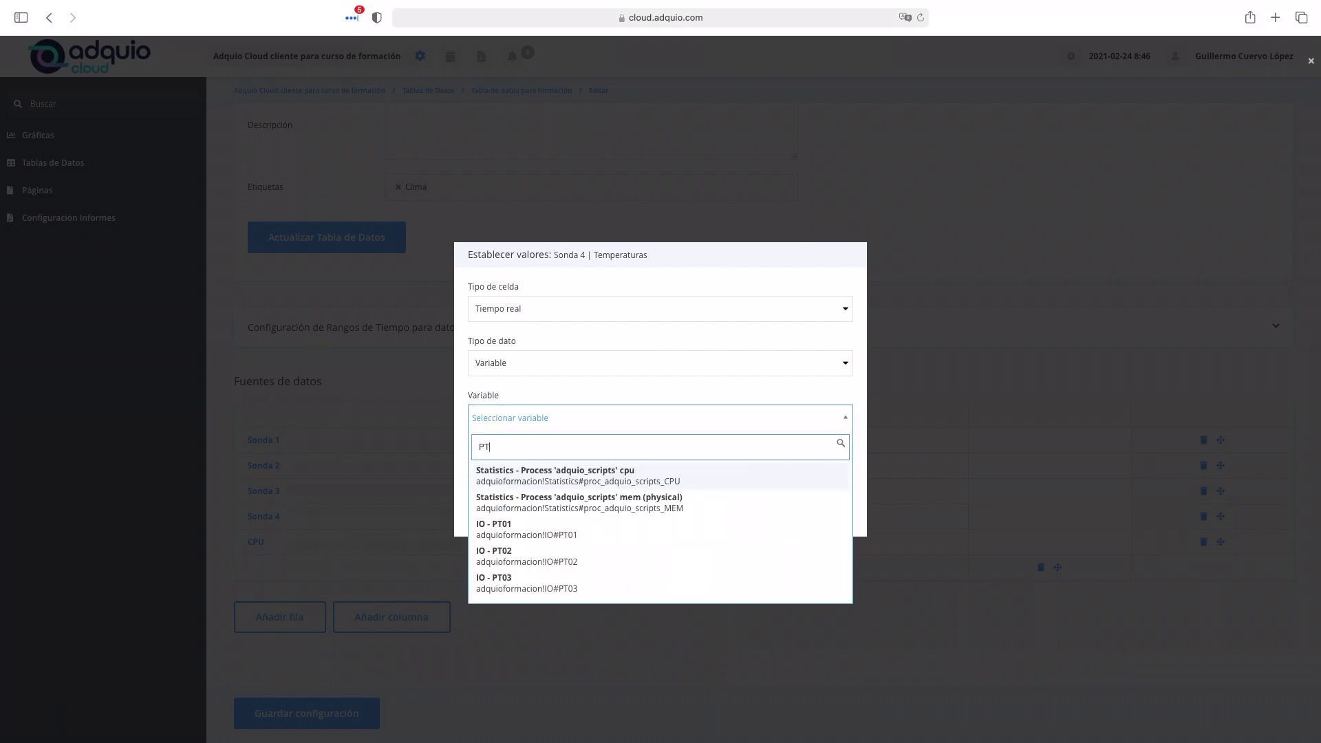
scroll(506, 568, down, 1)
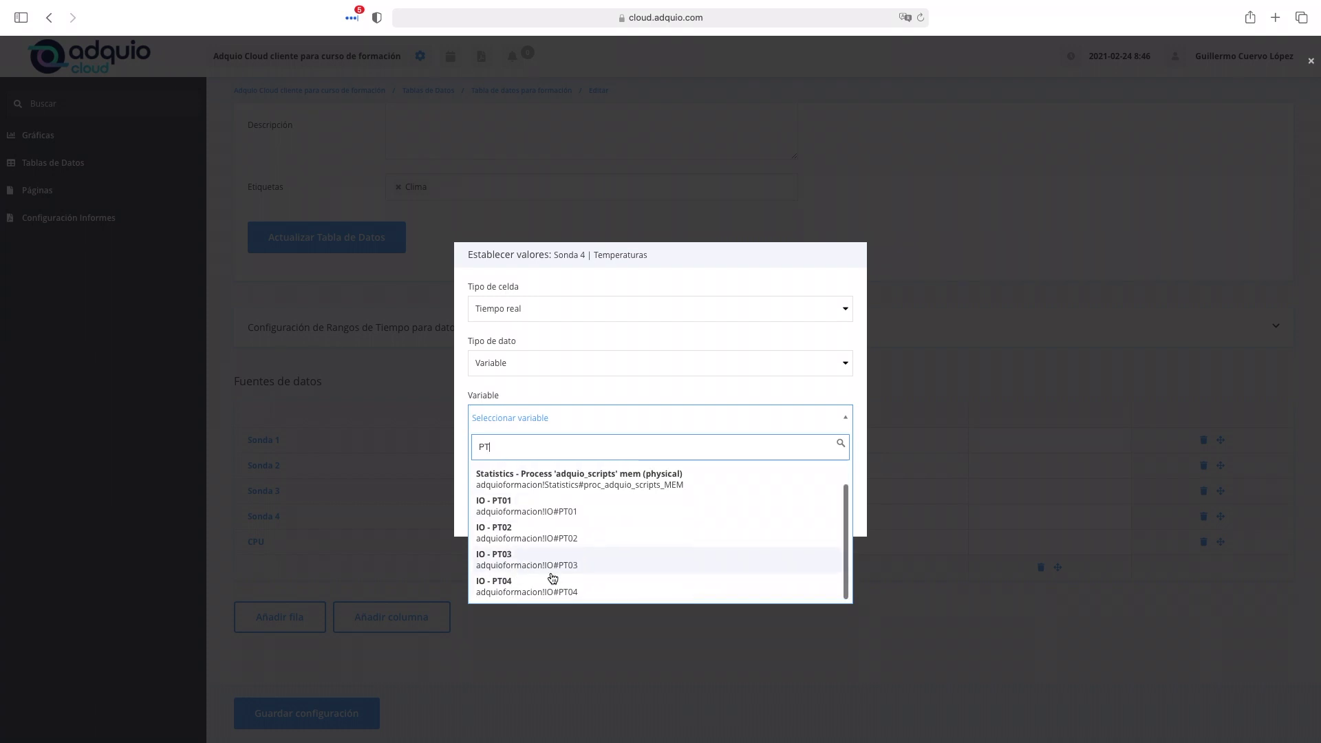
click(516, 587)
click(518, 494)
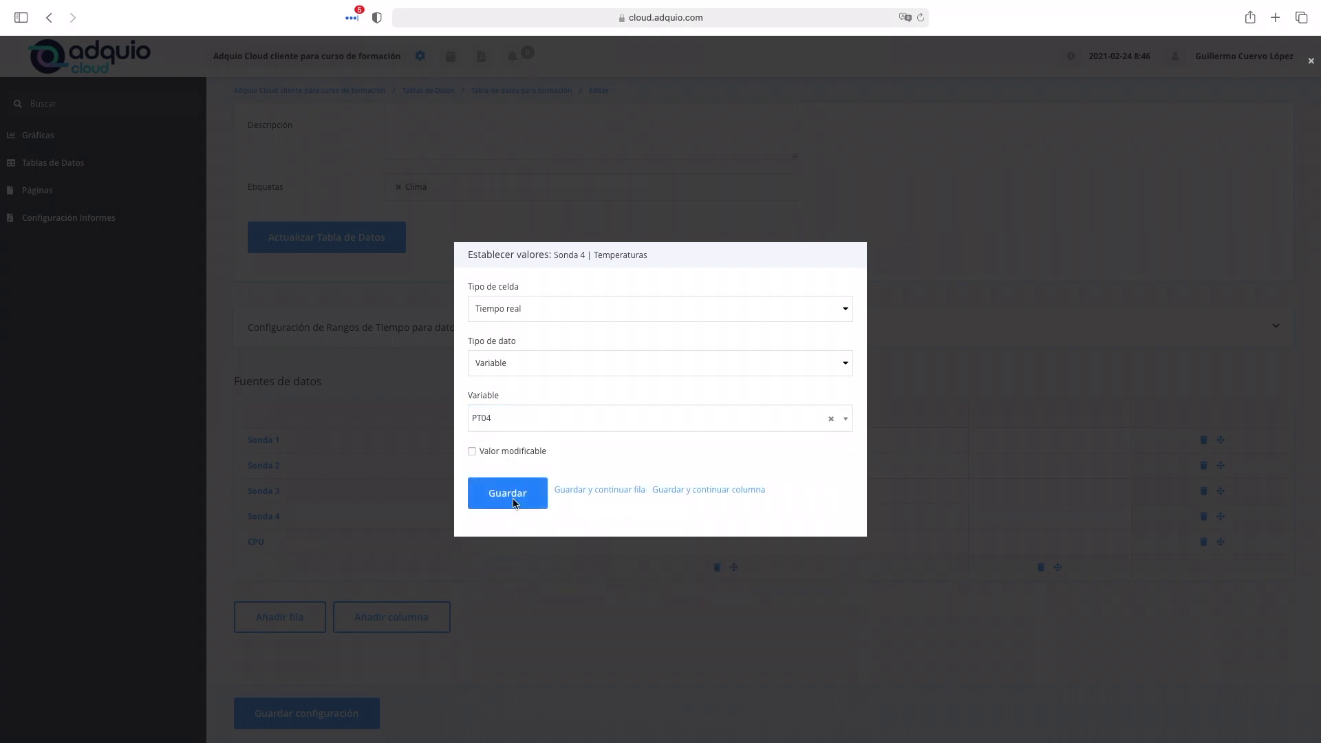
Assign the variable Statistics - Temperatura de la CPU to the Temperaturas cell of the CPU row and save it
click(526, 547)
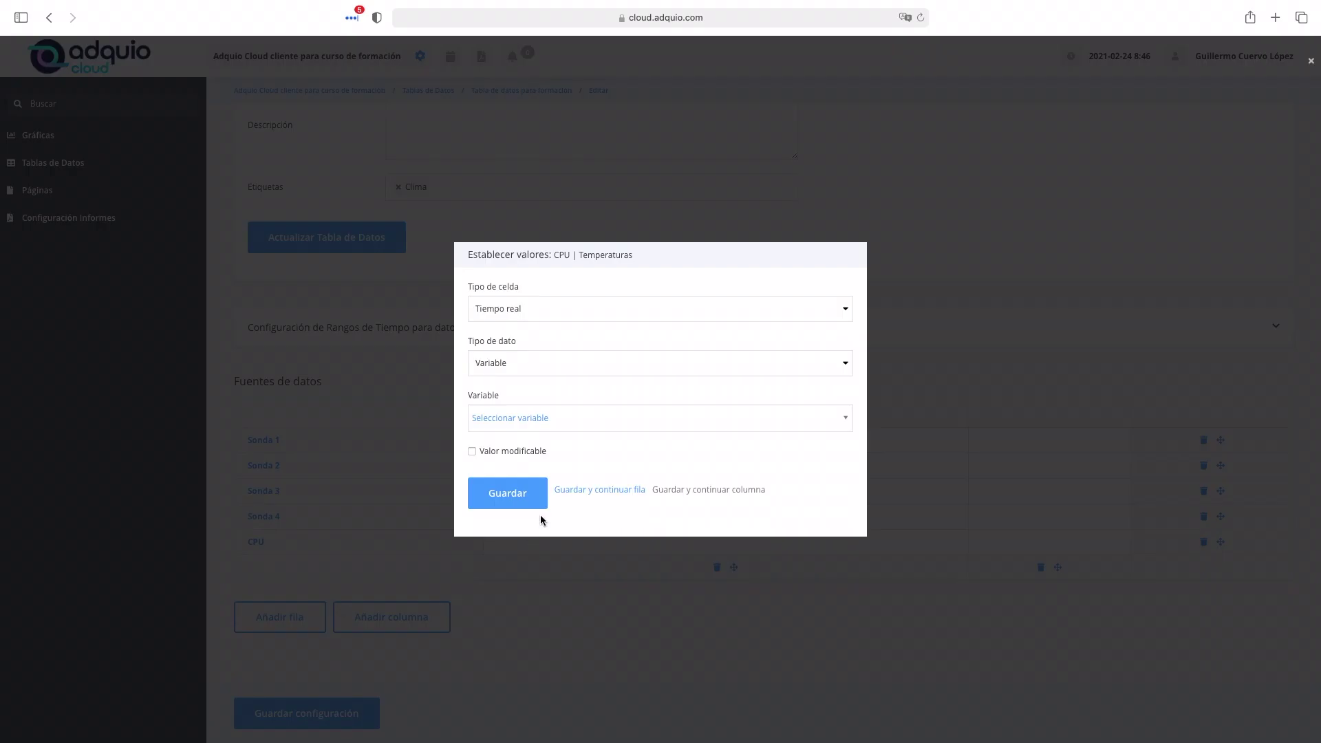
click(528, 419)
text(temp)
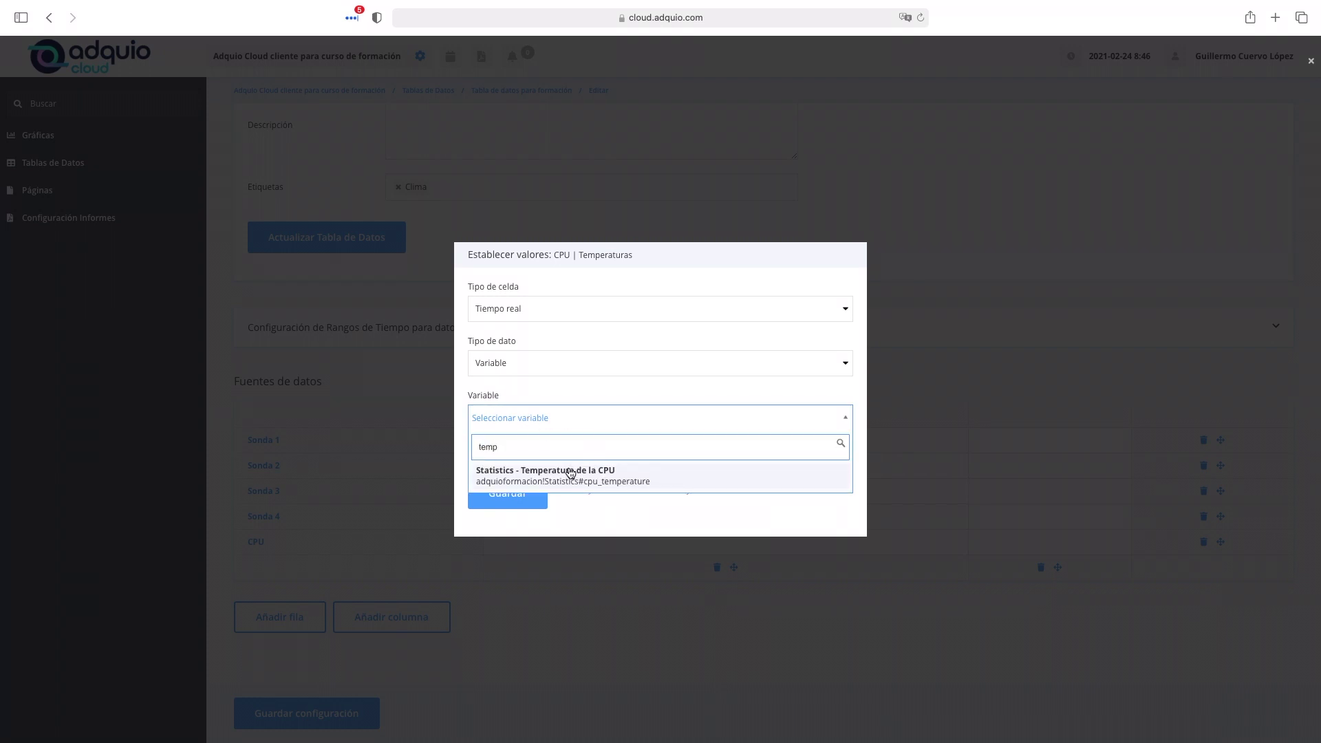
click(571, 475)
click(489, 508)
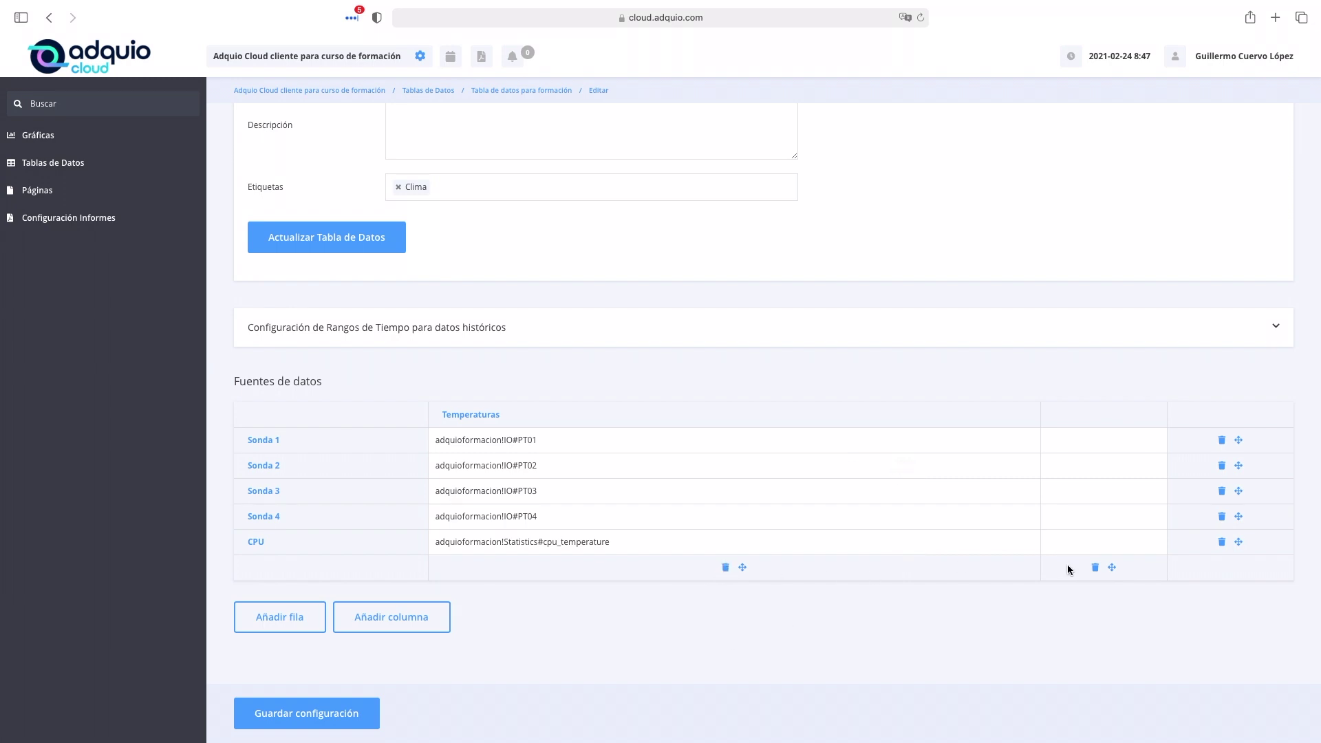
Delete the empty second column from the data sources table
click(1095, 567)
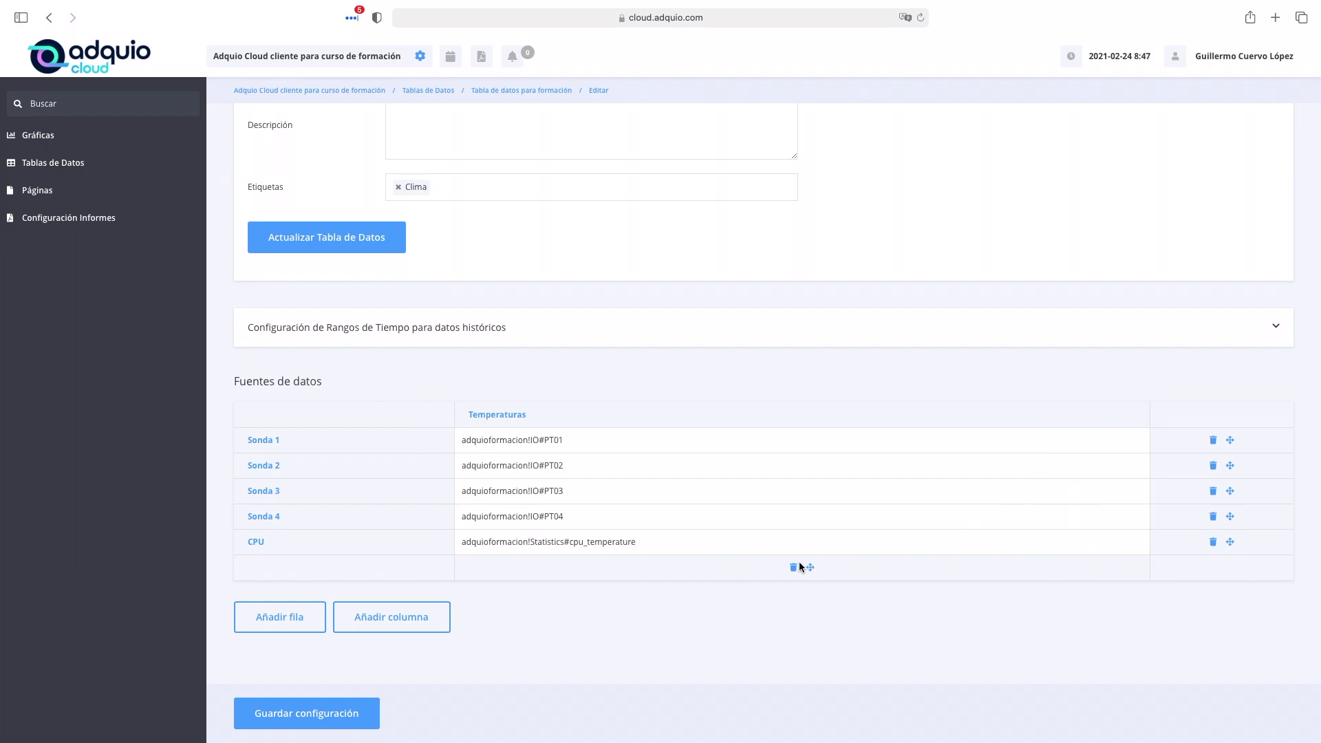
mouse_move(812, 569)
mouse_down()
mouse_move(1002, 566)
mouse_move(705, 573)
mouse_move(875, 570)
mouse_move(808, 571)
mouse_up()
Move the CPU row above Sonda 1 and save the table configuration
drag(1229, 544, 1231, 432)
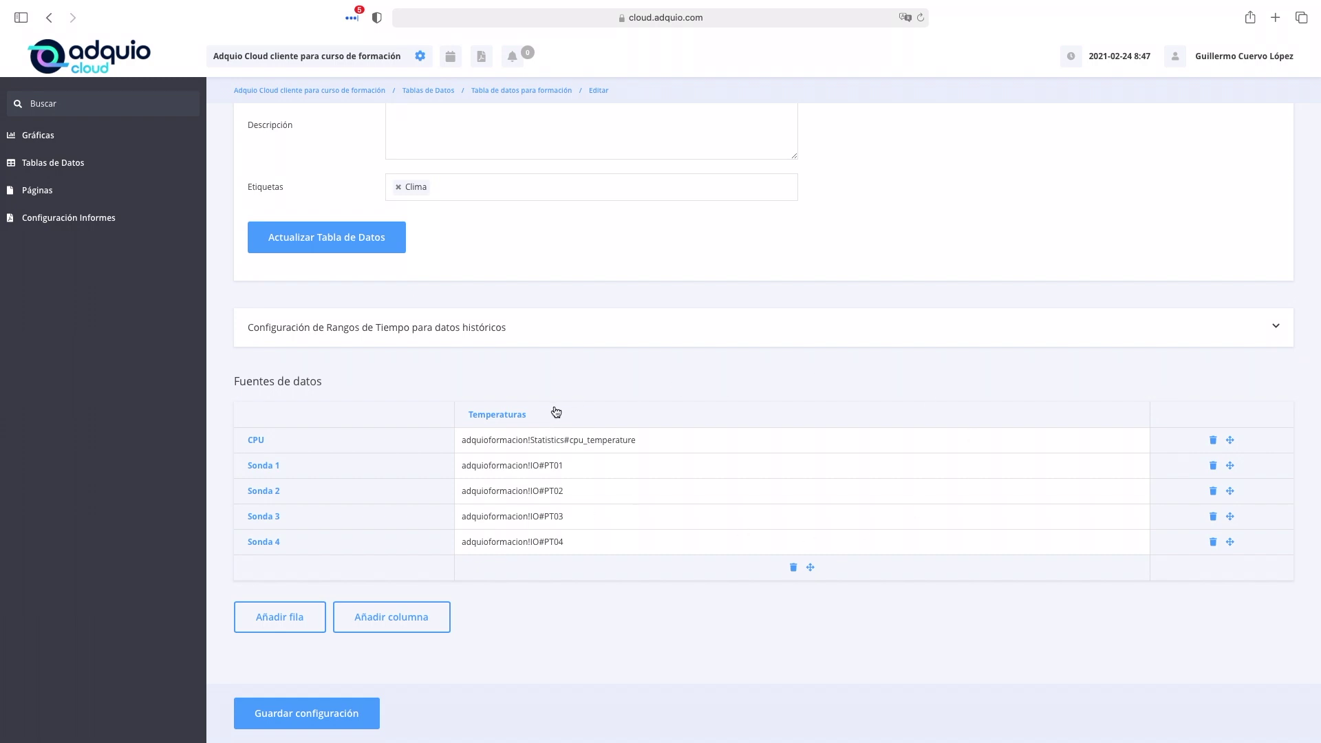
click(306, 716)
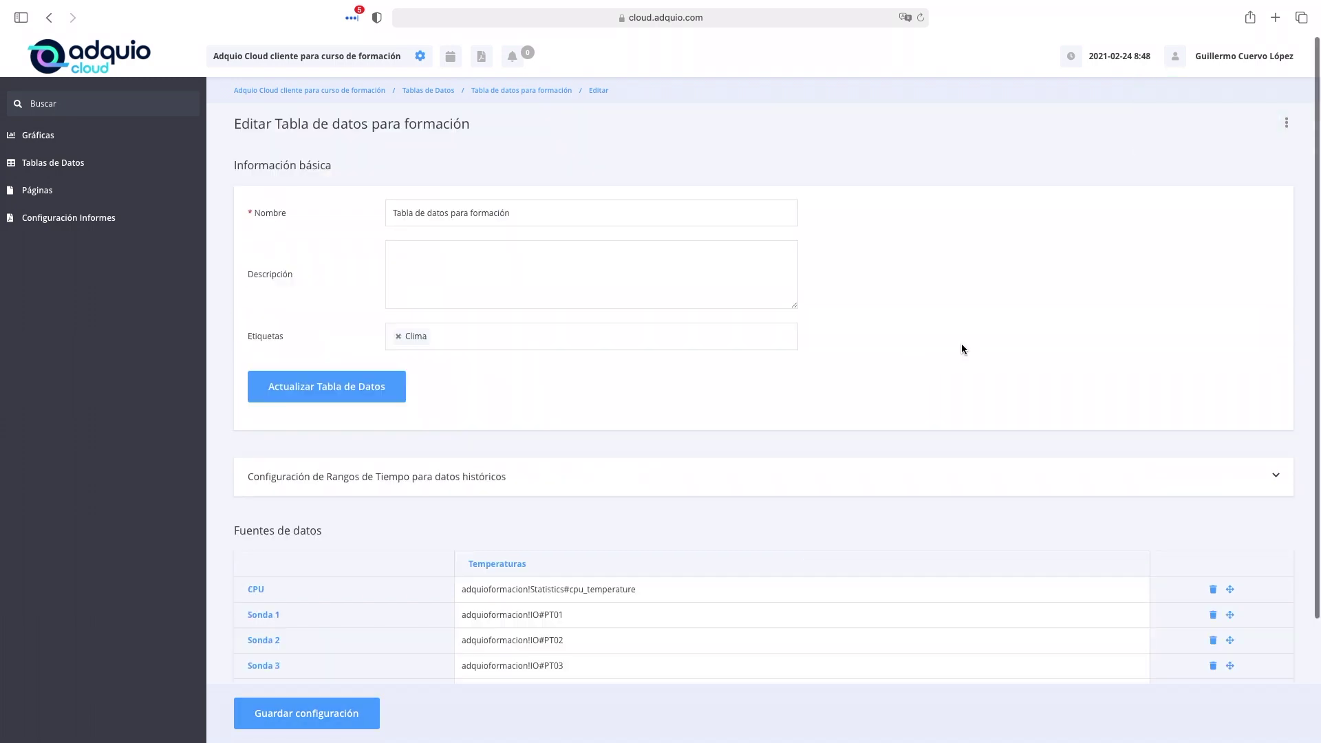
View the finished data table, then reopen it for editing and add a row below Sonda 4
click(521, 91)
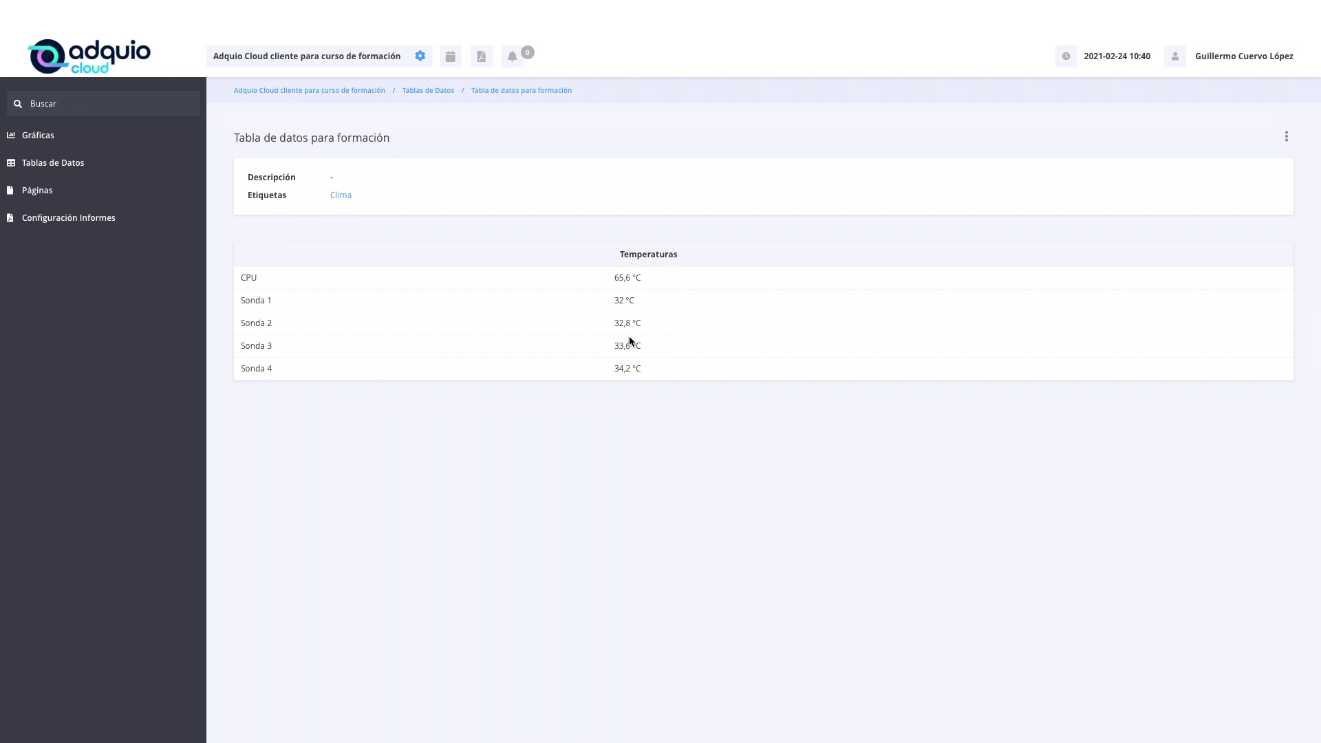
click(1286, 138)
click(1286, 137)
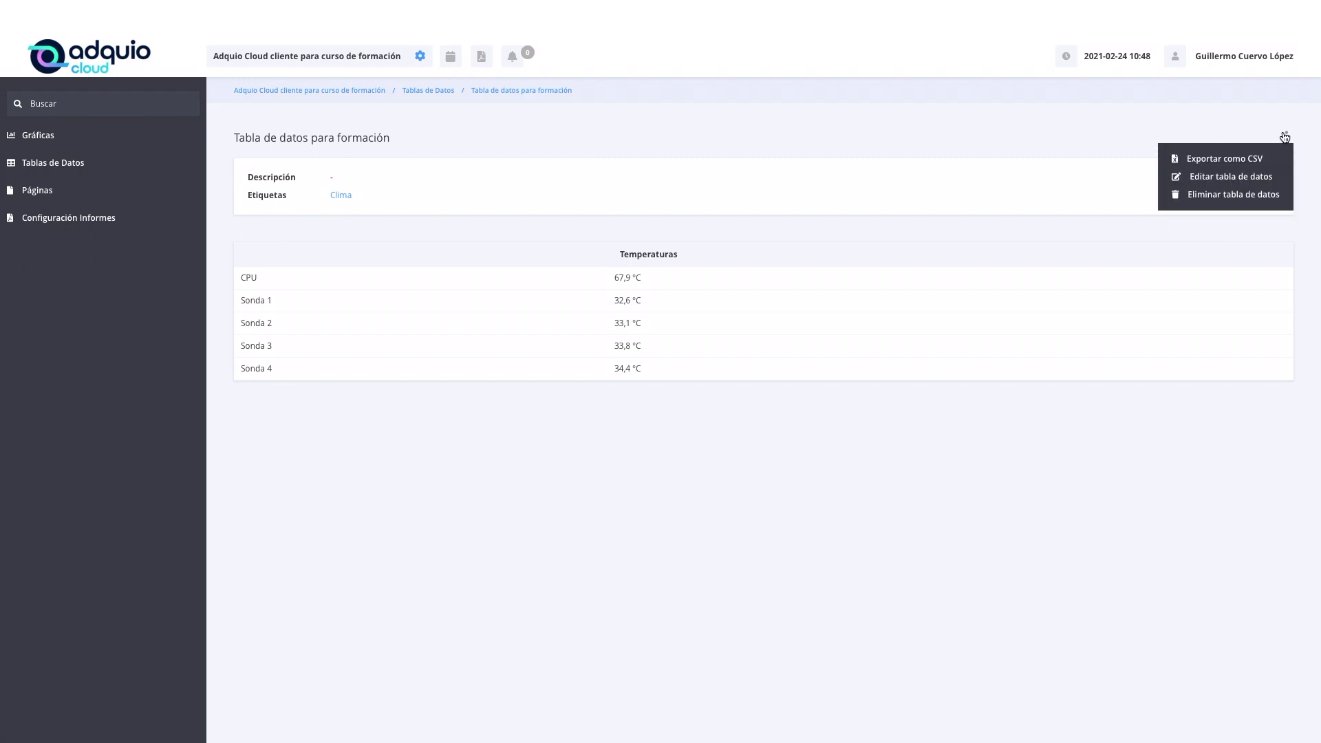
click(1203, 178)
scroll(537, 398, down, 2)
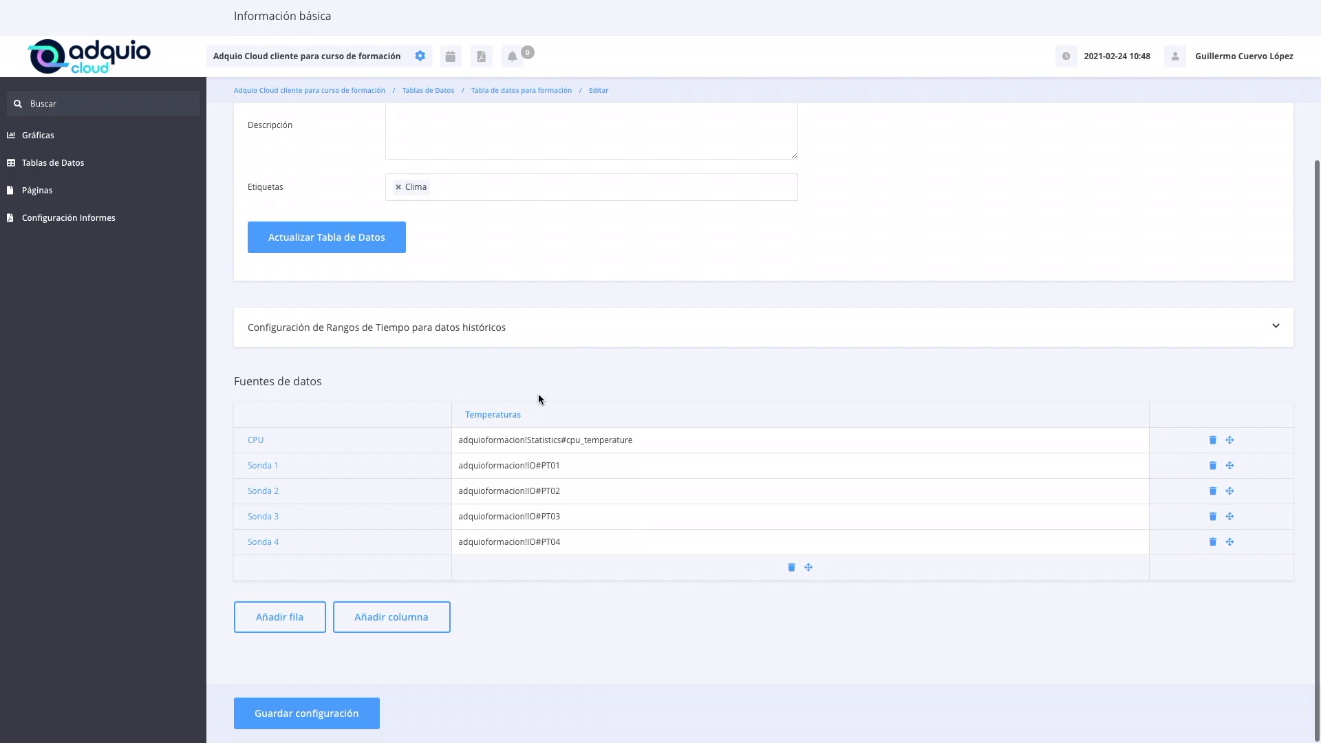
click(290, 618)
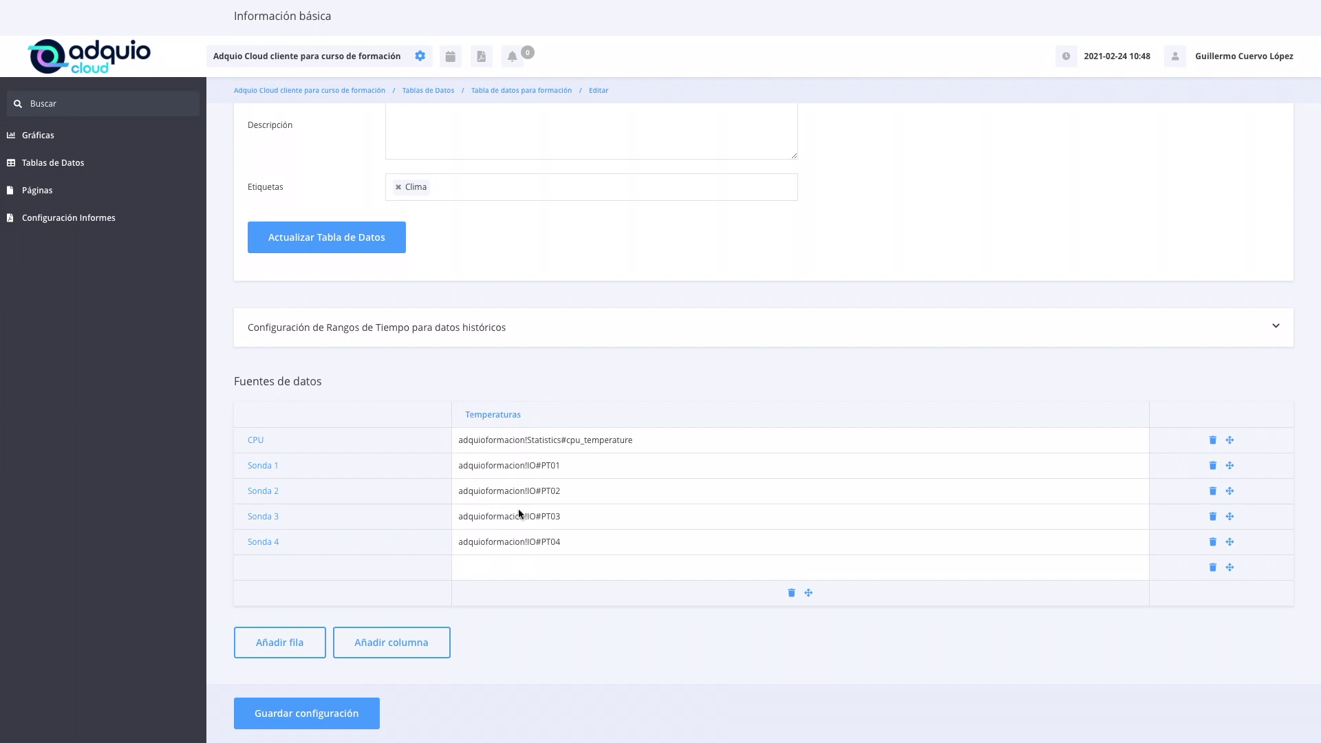
Assign the variable IO - DO01 to the Temperaturas cell of the new row and save the cell
click(511, 568)
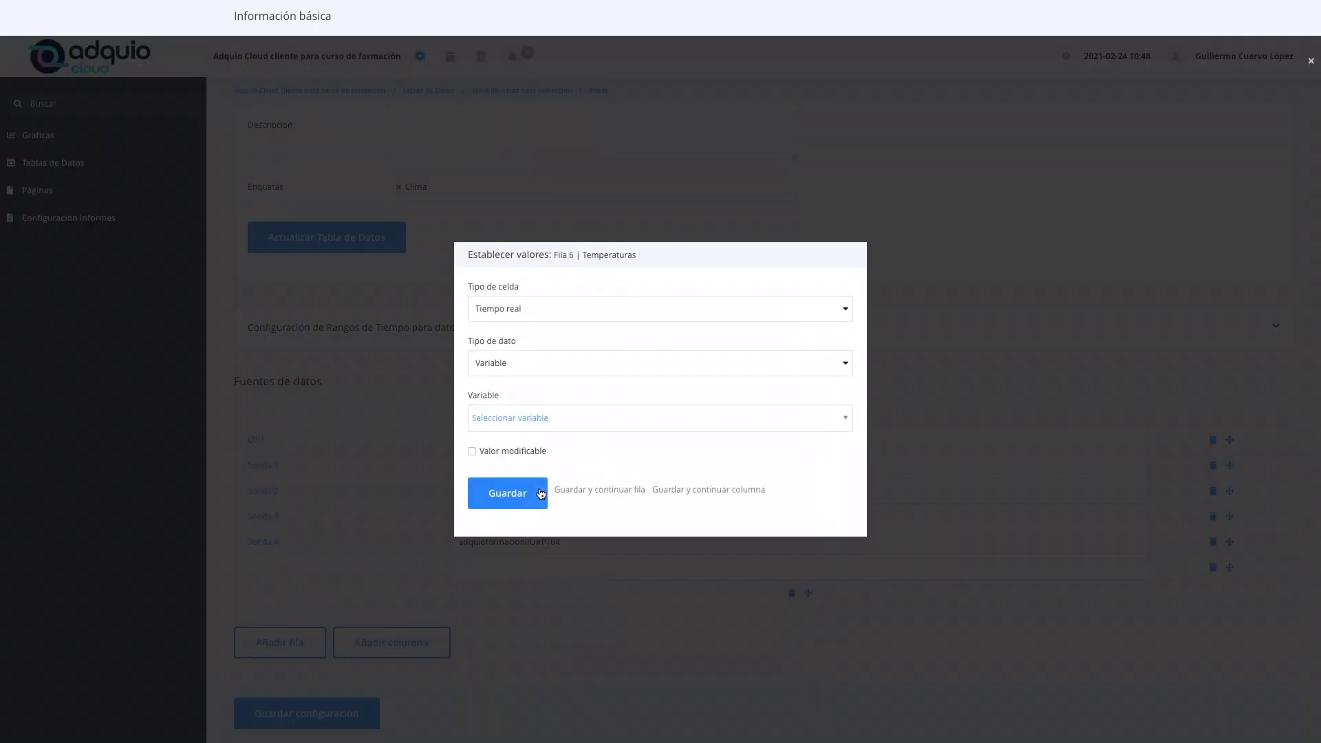
click(557, 421)
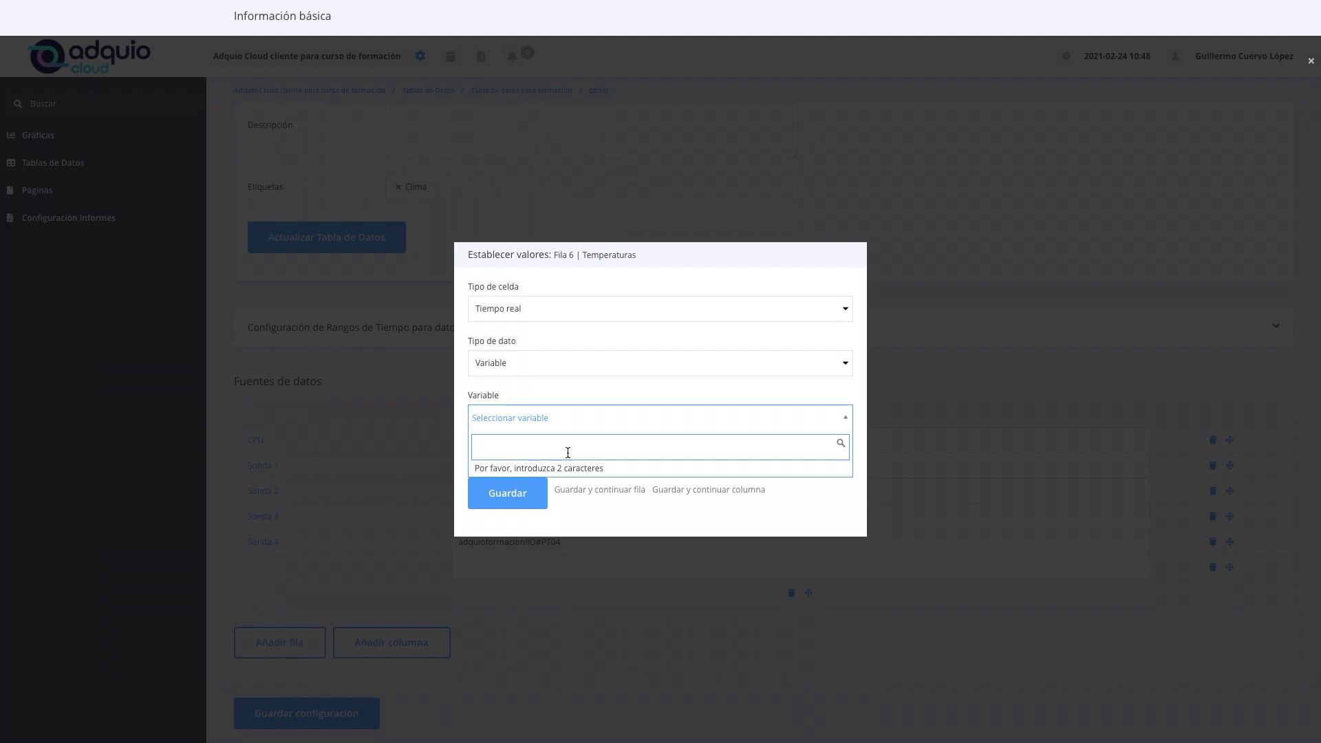
text(DO)
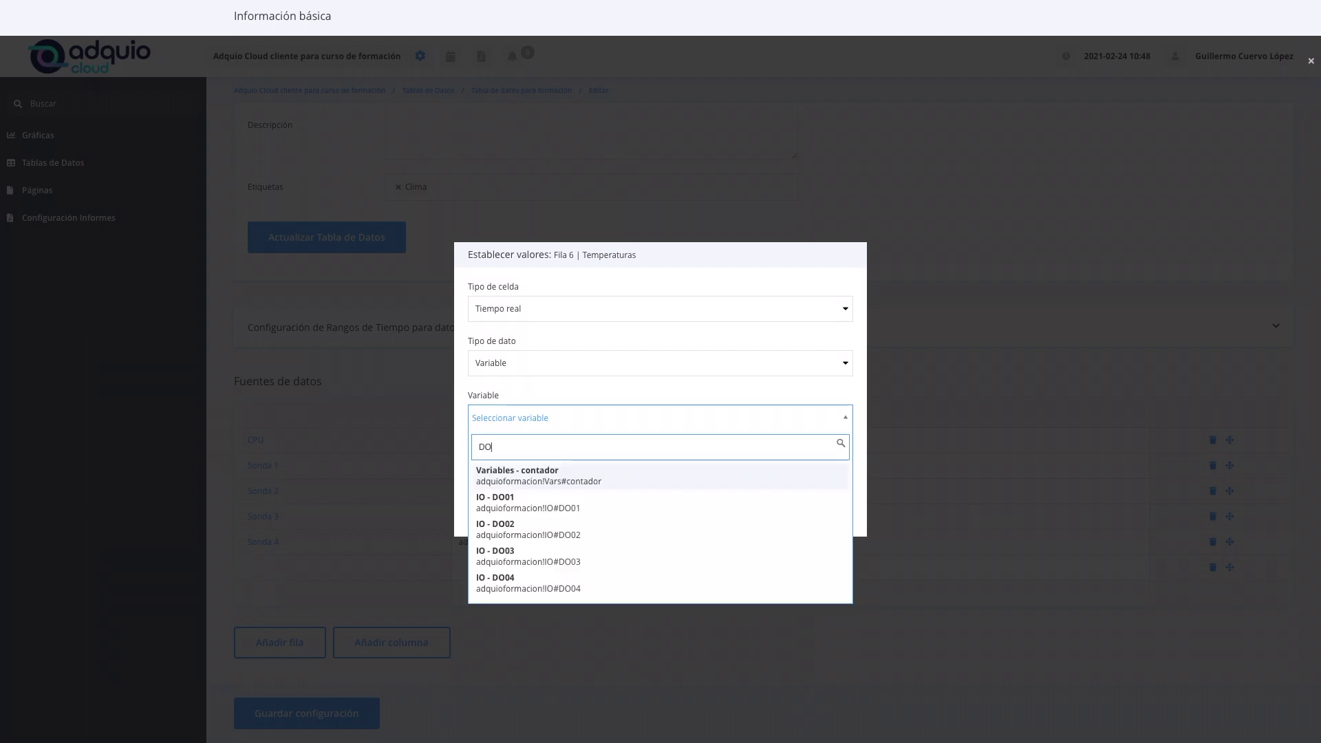
click(530, 503)
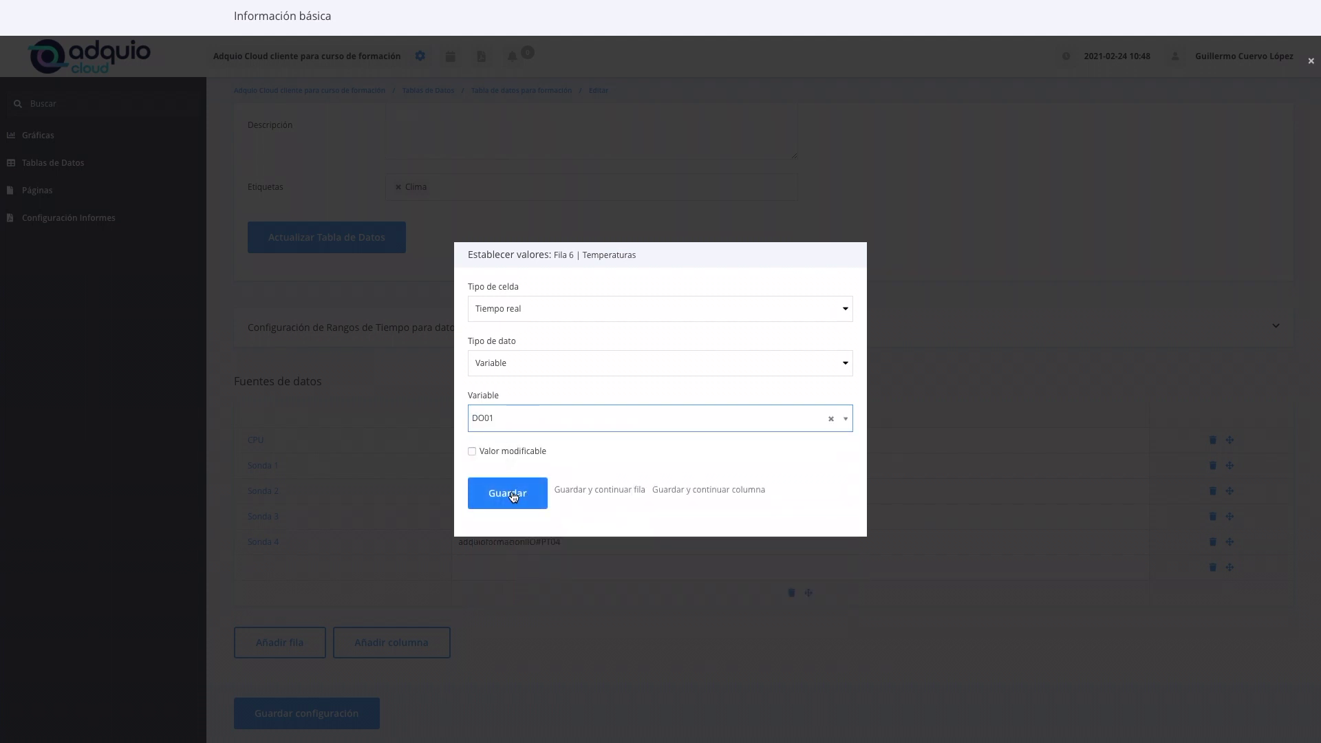
click(512, 495)
Name the new row "Salida digital" and save the table configuration
click(350, 570)
text(Salida digi)
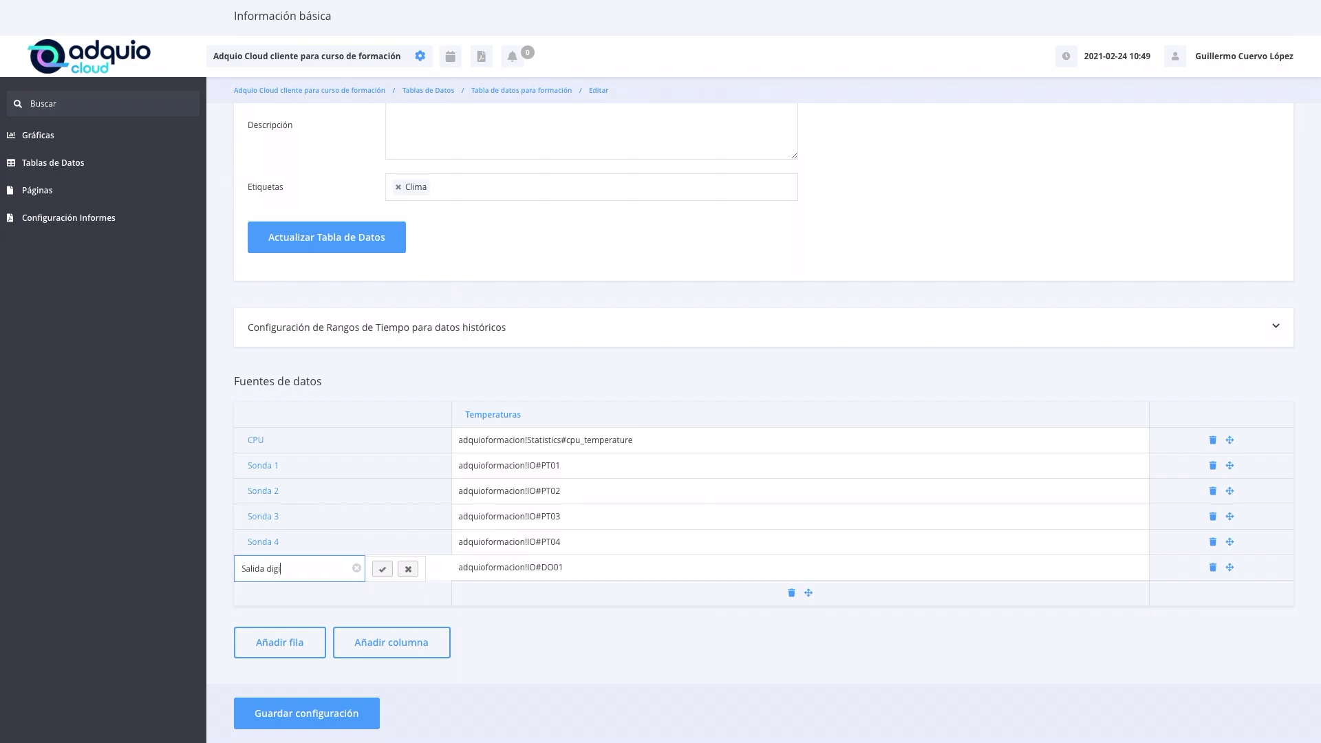
text(tal)
key(Return)
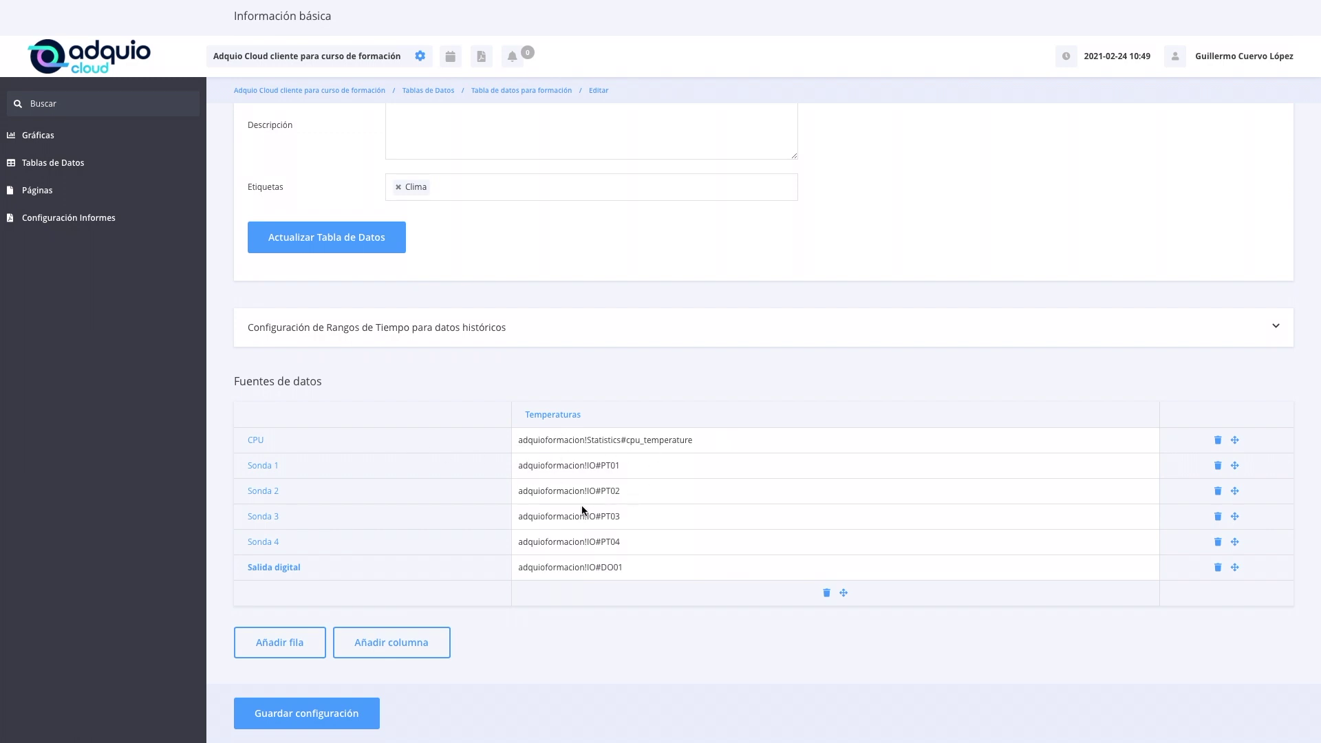
click(316, 708)
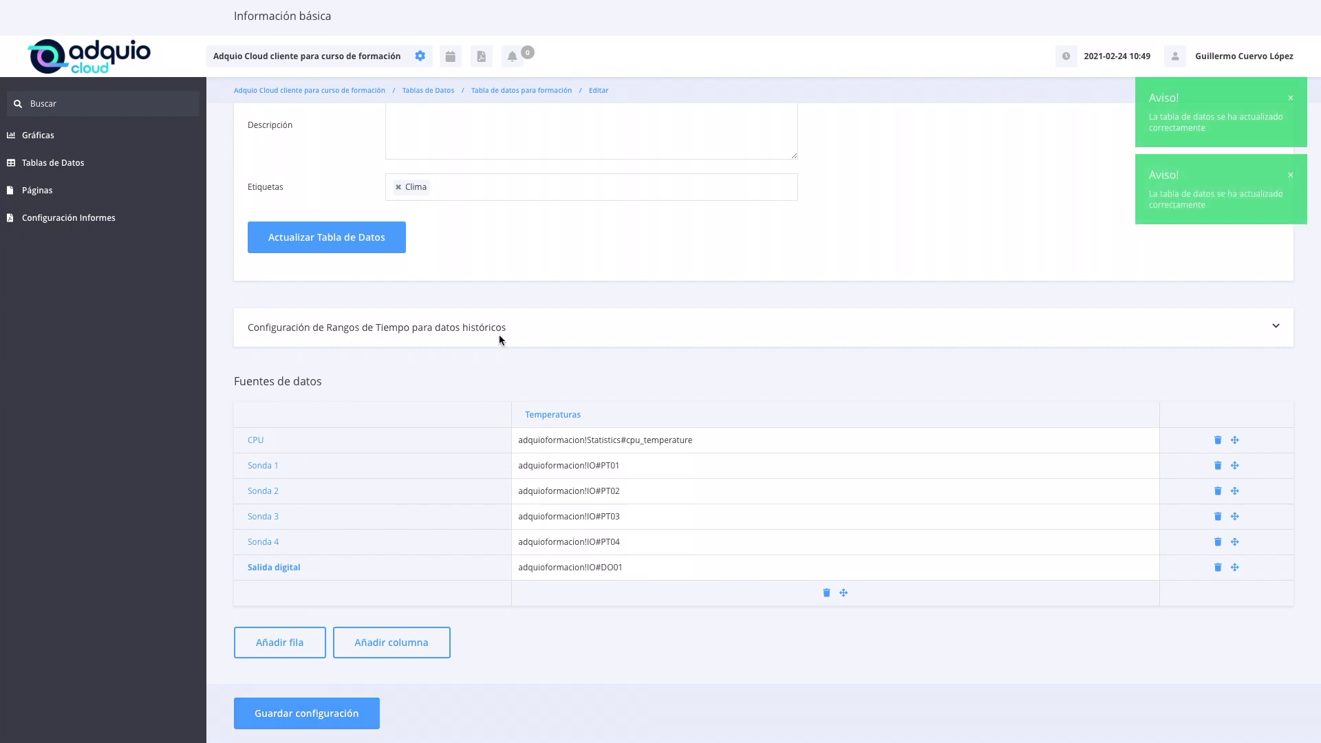
Enable Valor modificable for the Temperaturas cell of Salida digital and save the table configuration
click(511, 94)
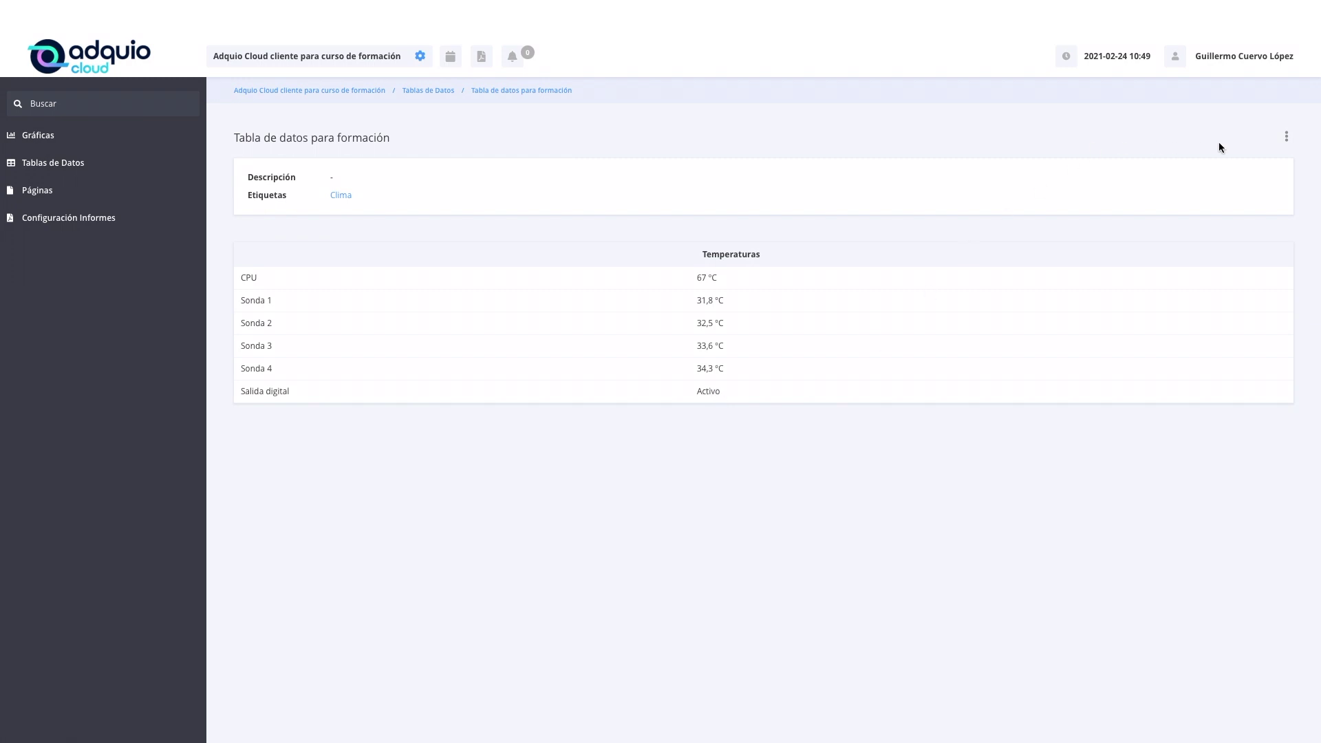
click(1286, 136)
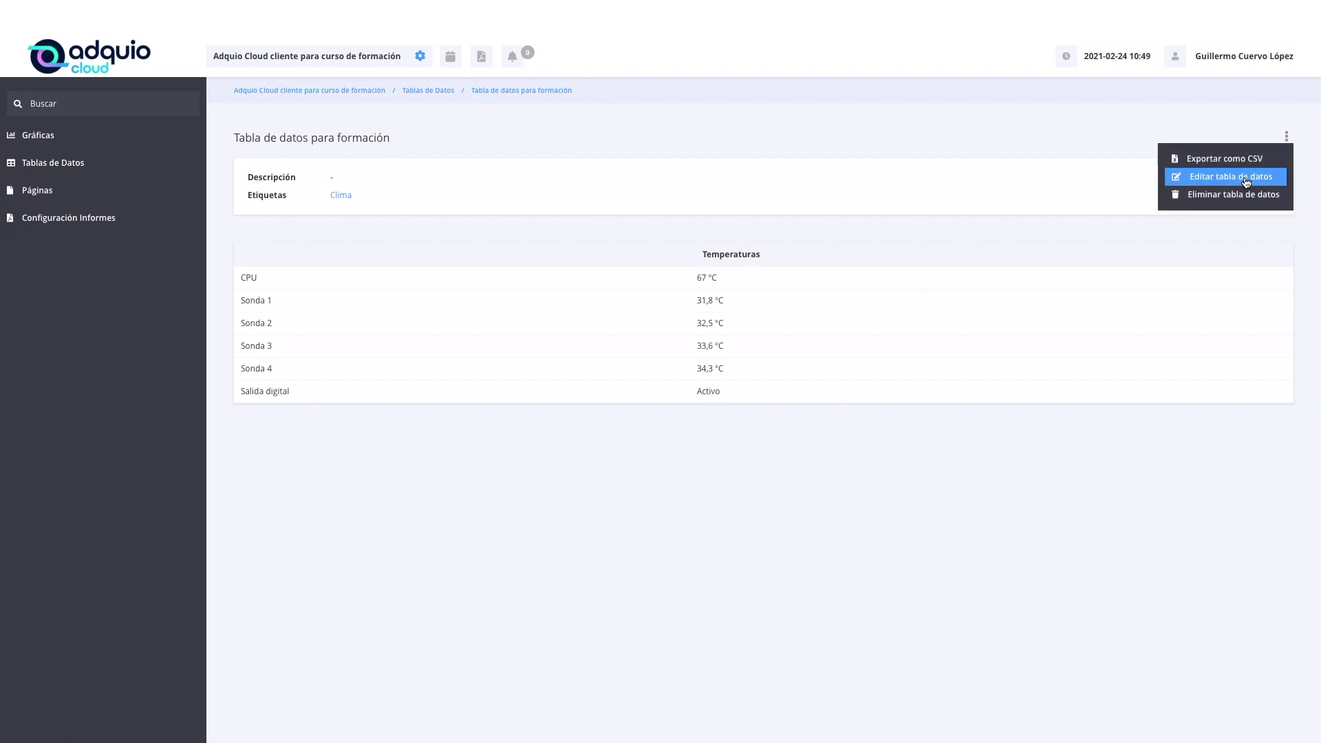
click(1246, 177)
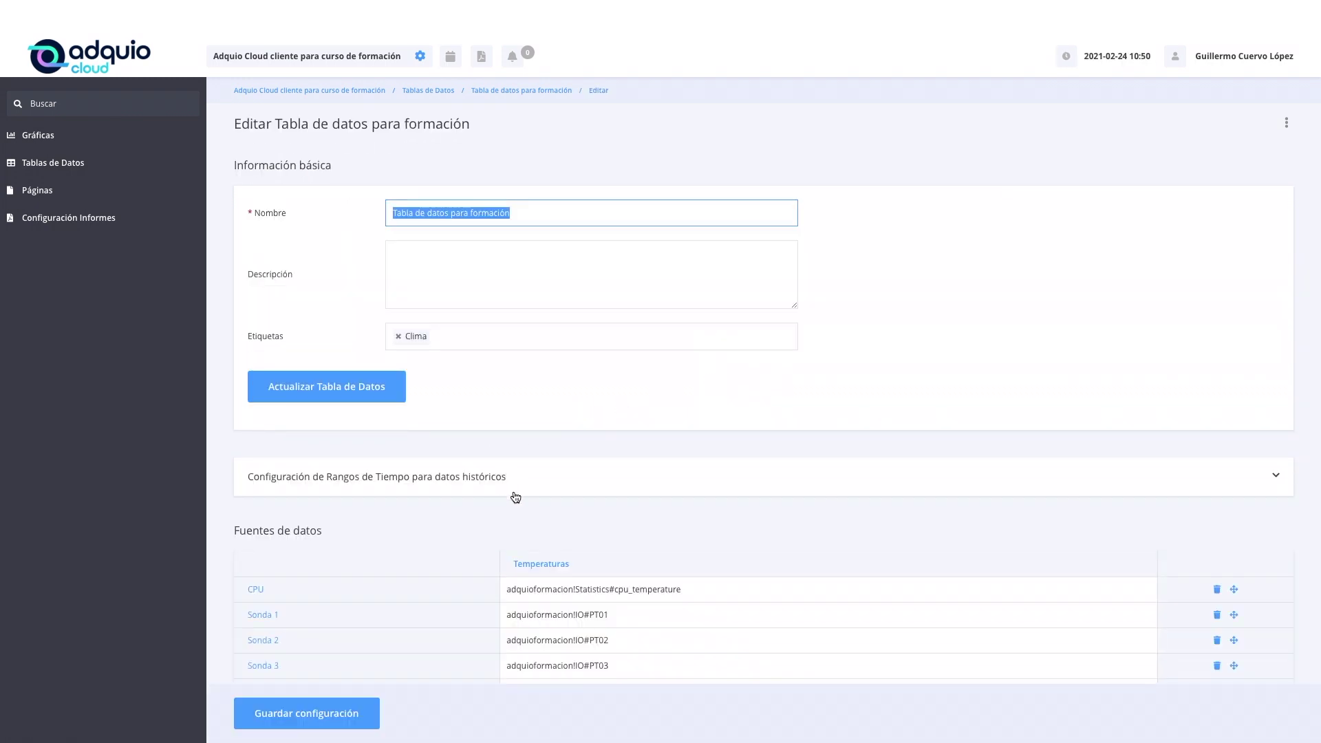
scroll(515, 497, down, 2)
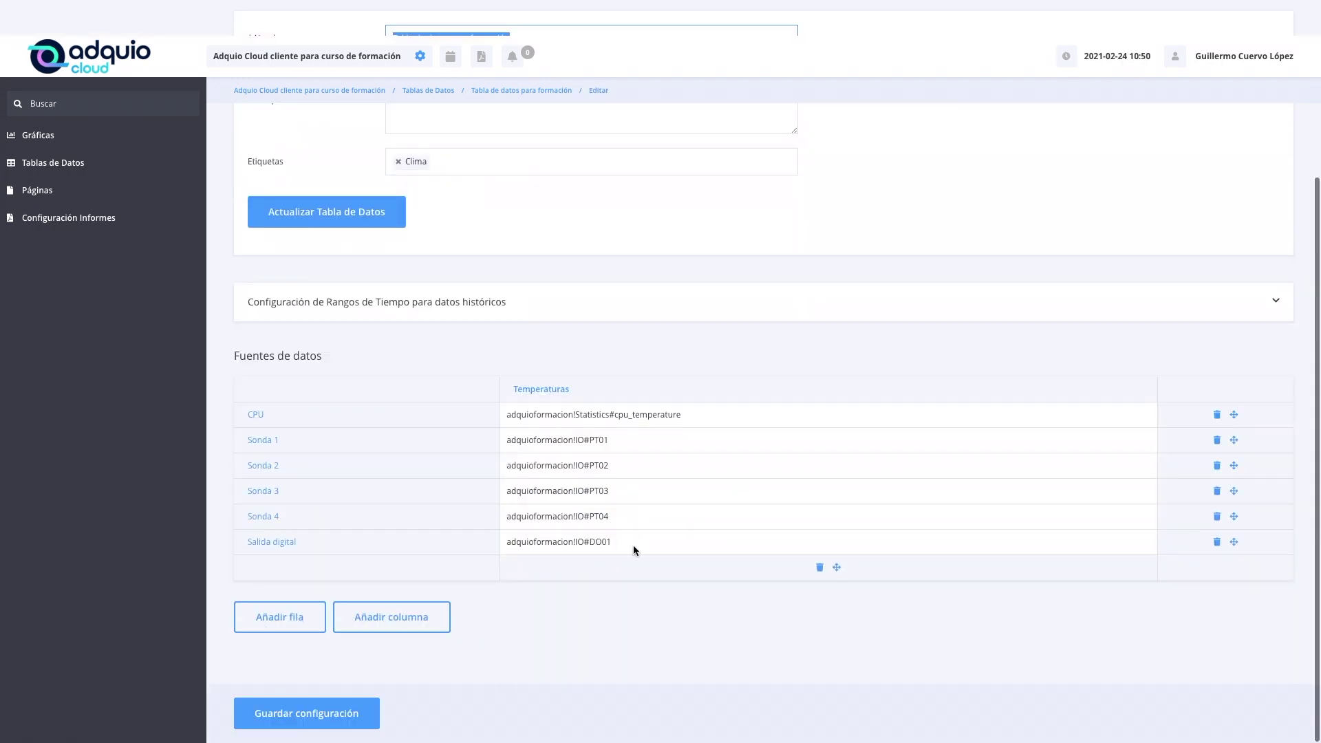
click(592, 541)
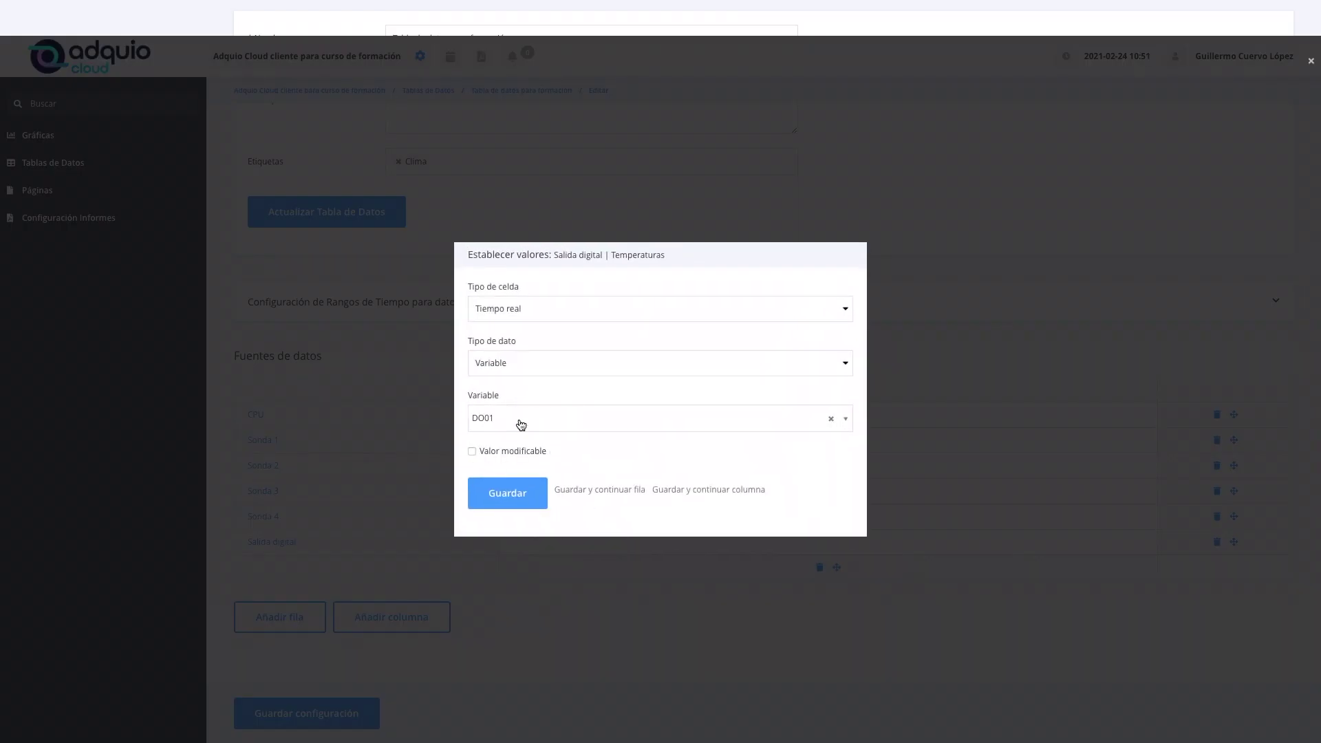
click(473, 452)
click(512, 489)
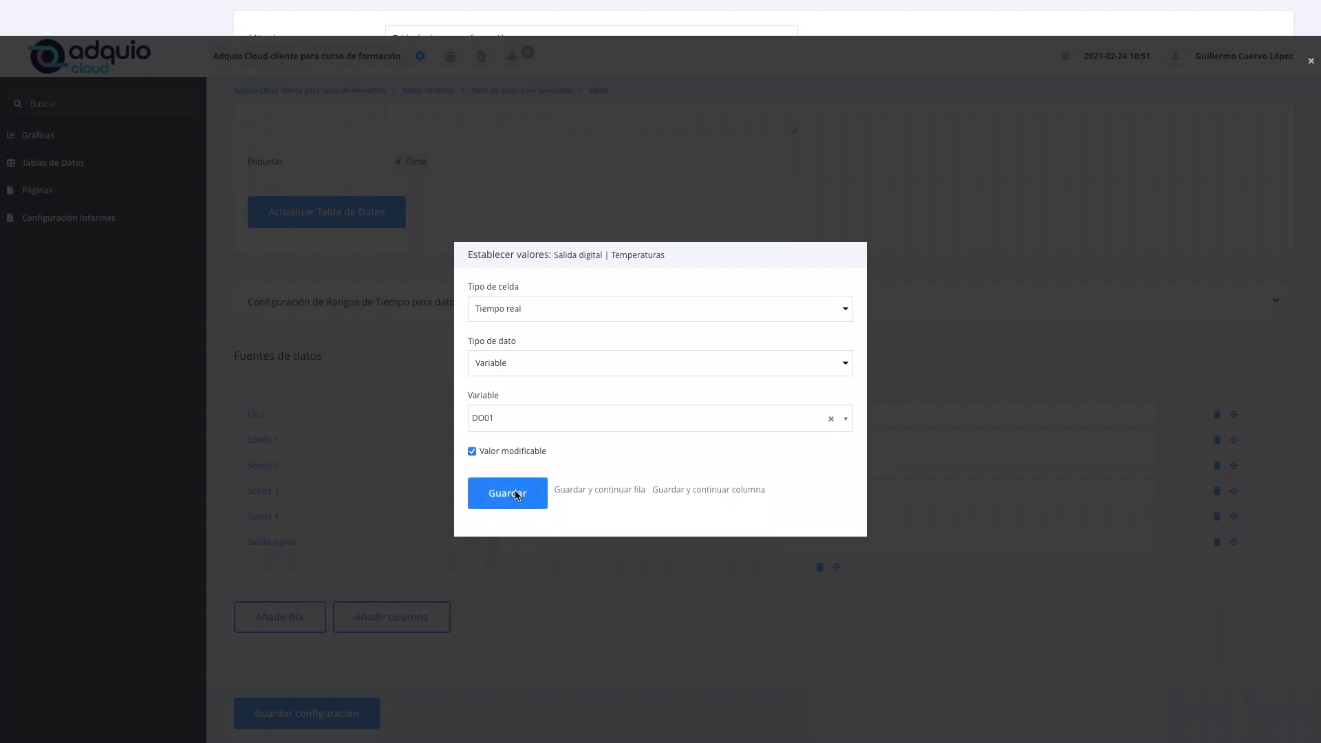
click(321, 722)
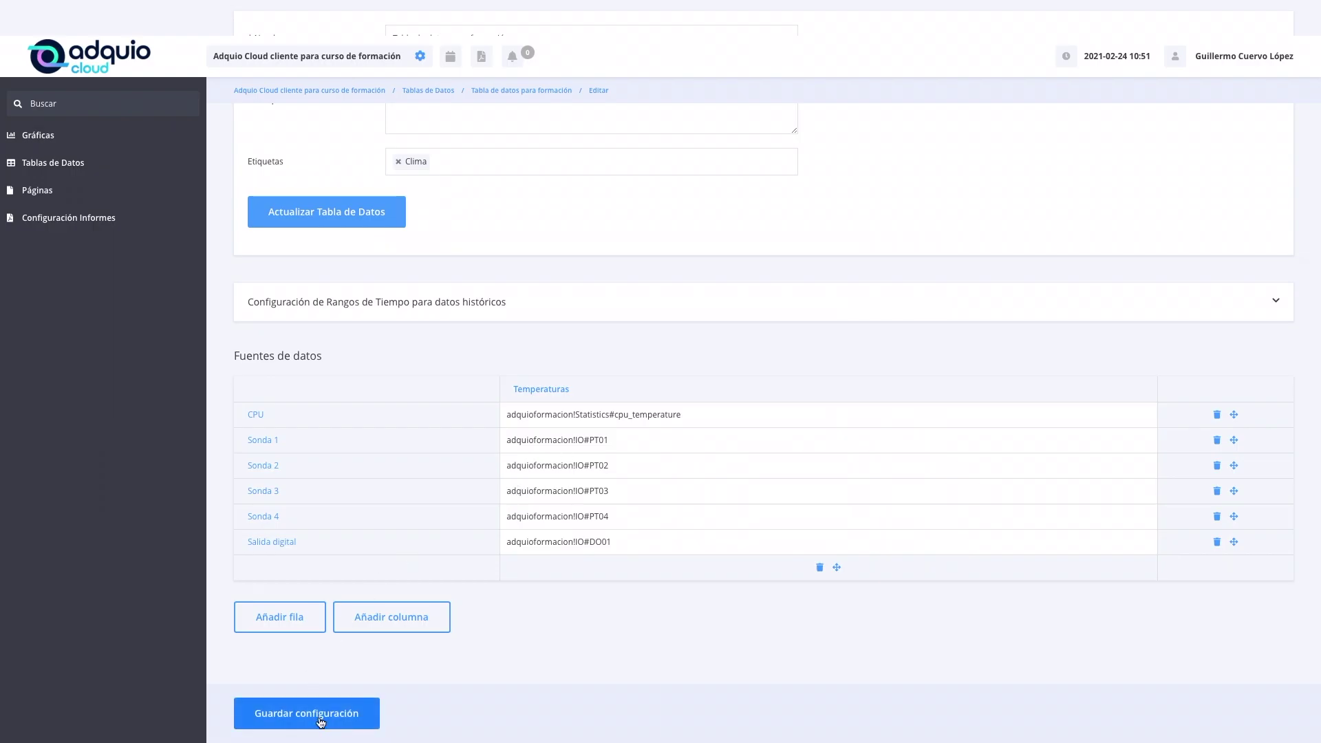
Open the data table's view and set the Salida digital value to Inactivo
click(514, 90)
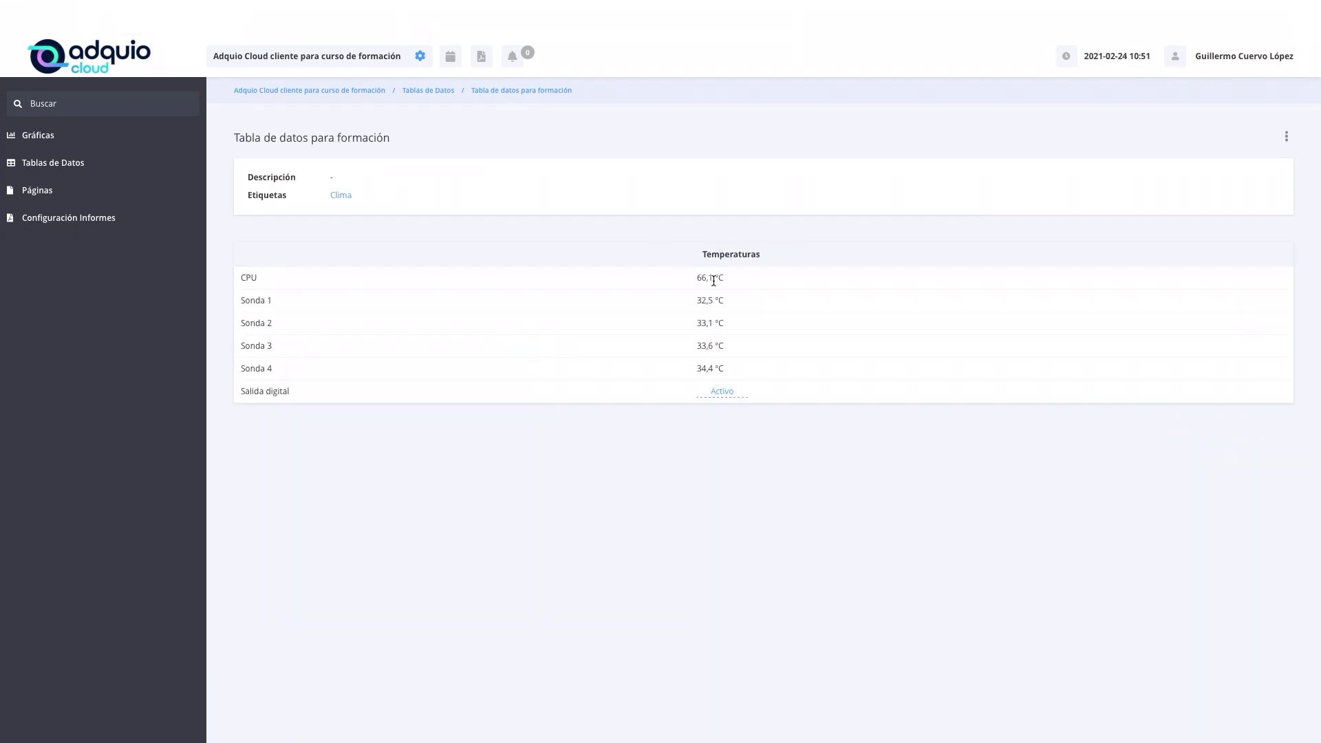
click(728, 393)
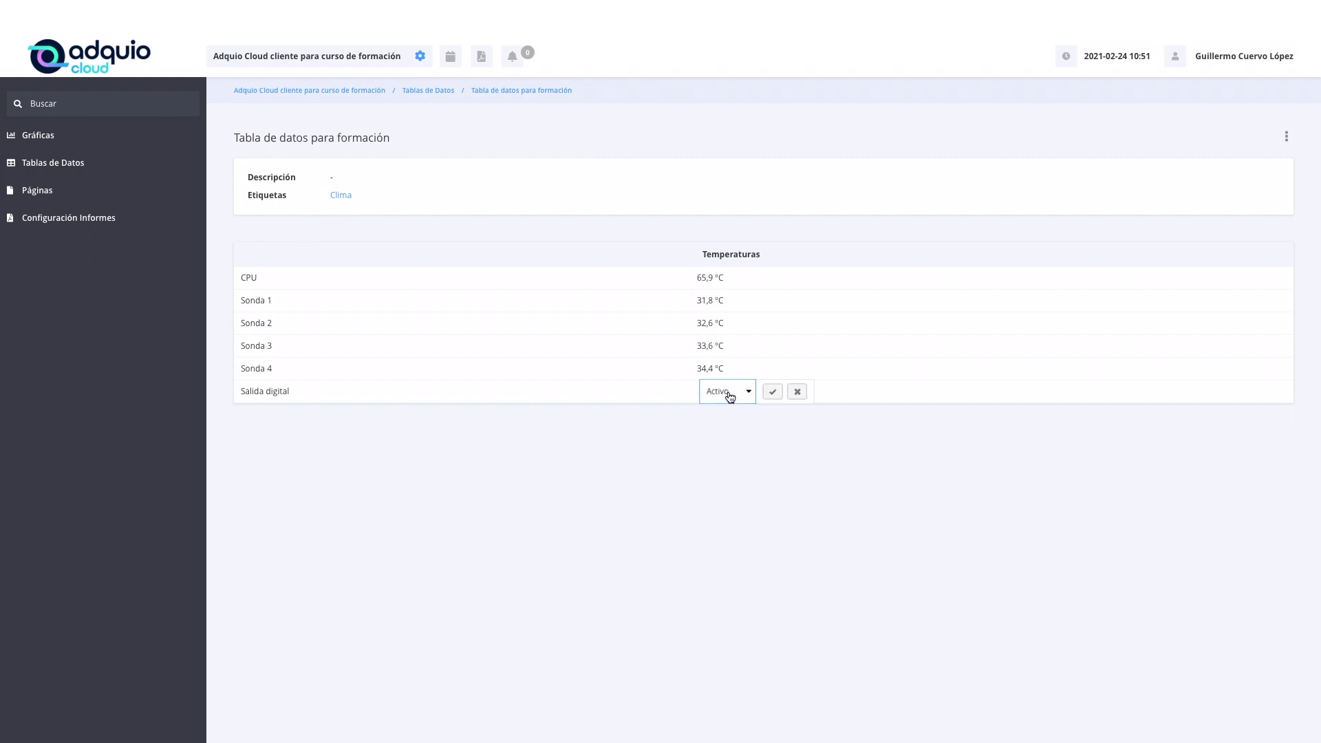
click(748, 399)
click(734, 401)
click(773, 392)
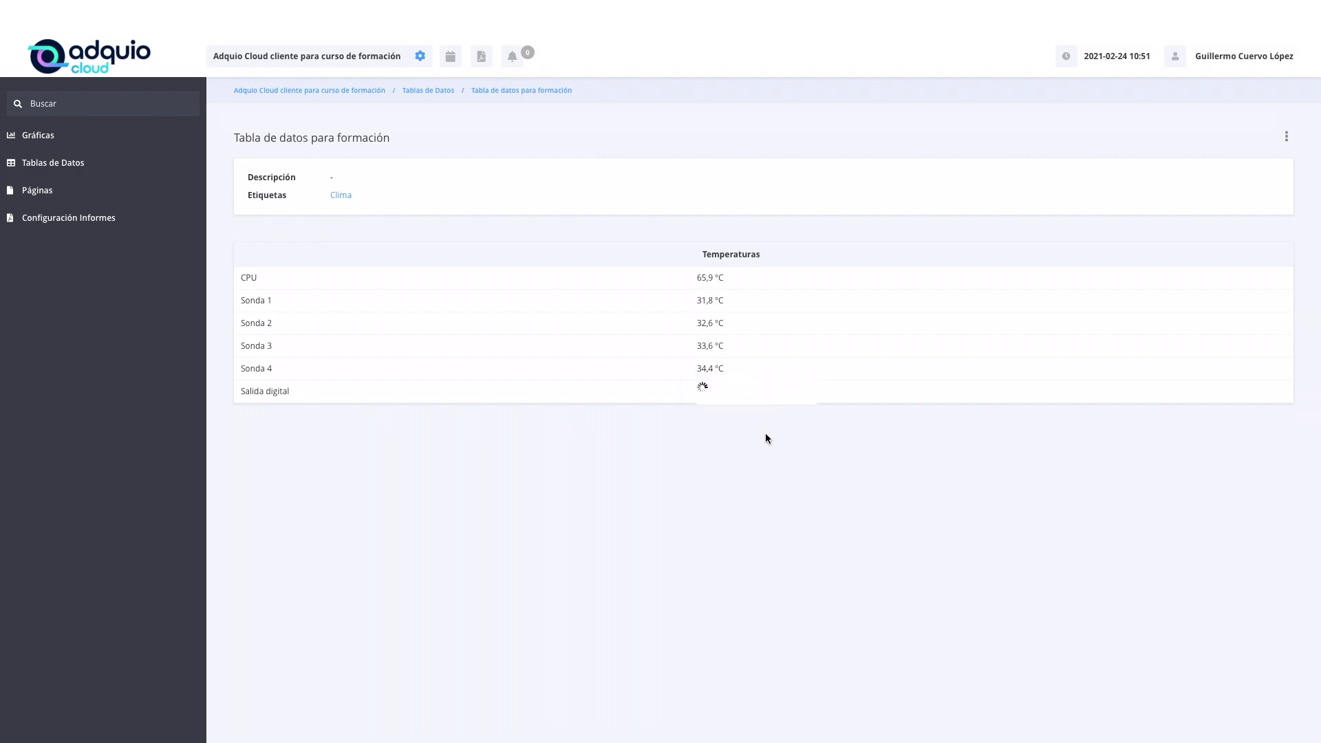
Set the Salida digital value back to Activo in the table's view
click(737, 396)
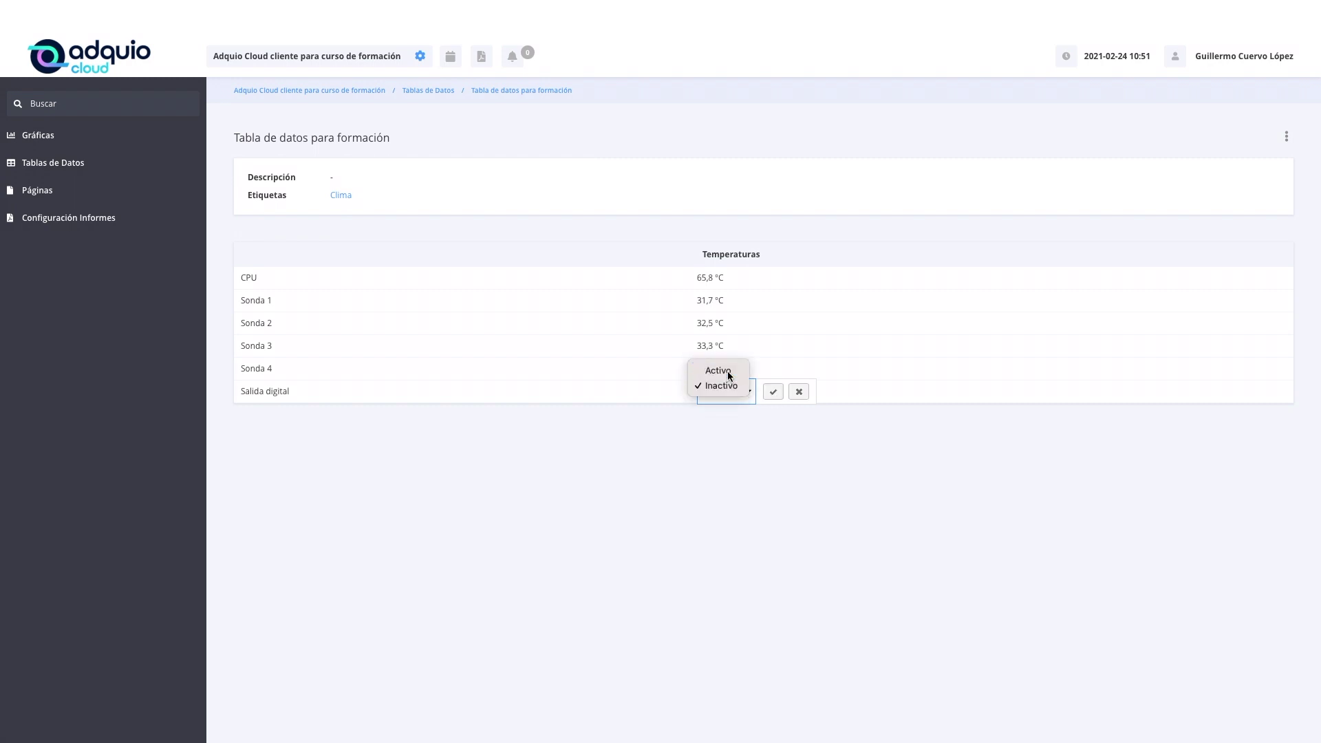
click(728, 371)
click(773, 391)
click(718, 370)
click(773, 391)
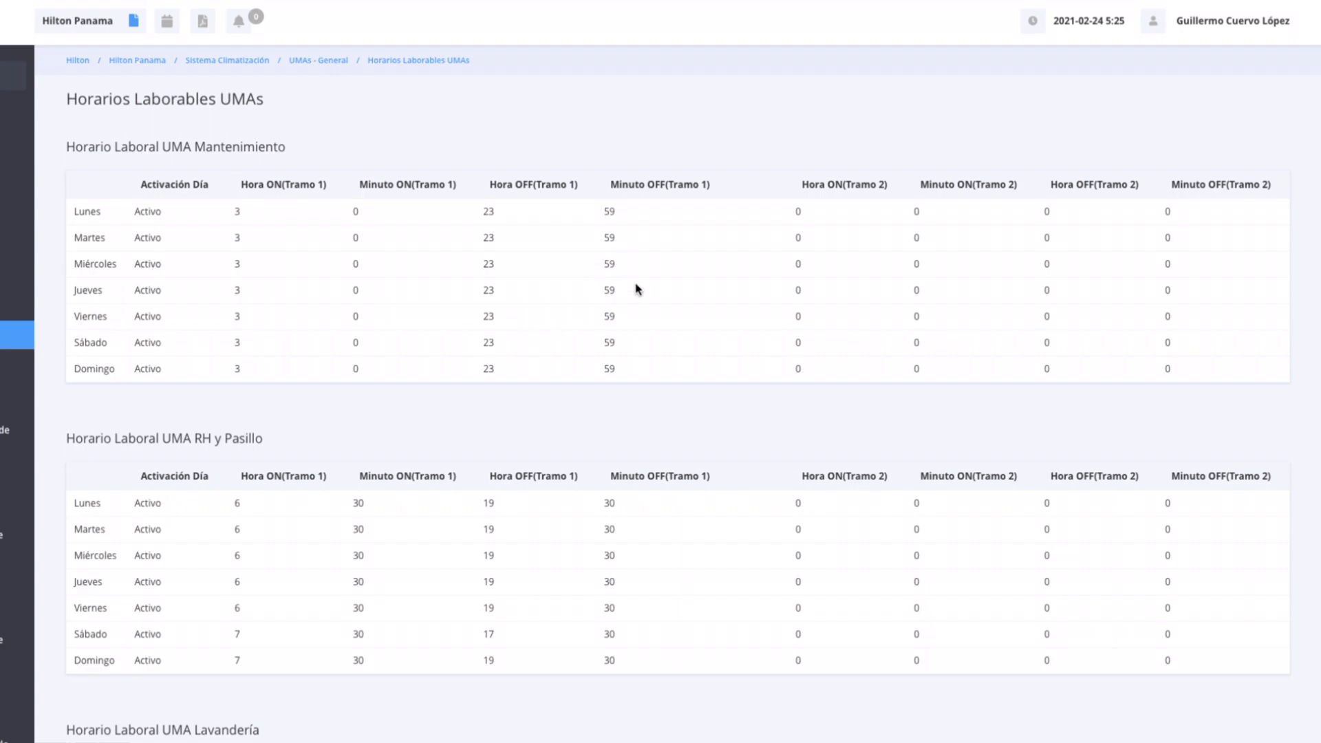
Examine the weekly on and off schedules in all data tables of the Horarios Laborables UMAs page, down to UMA Saquella
scroll(637, 289, down, 3)
scroll(705, 291, down, 4)
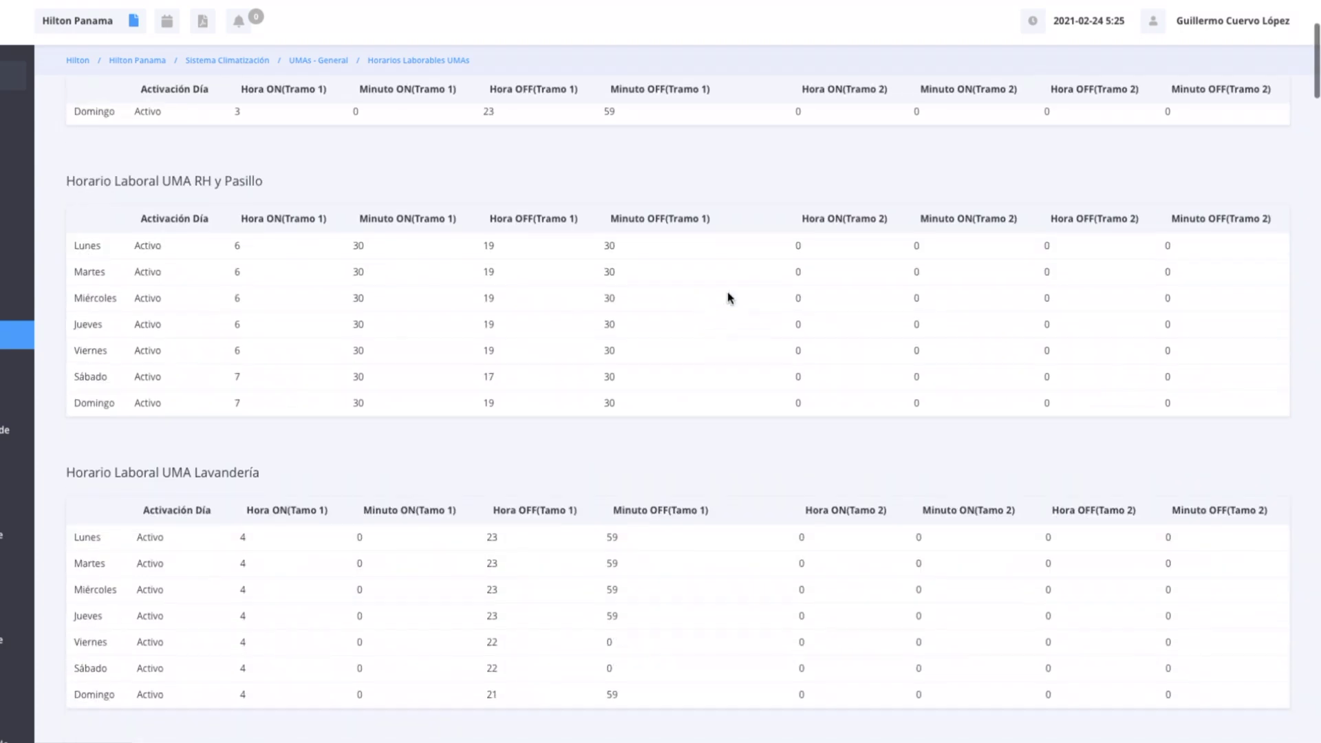
scroll(723, 303, down, 5)
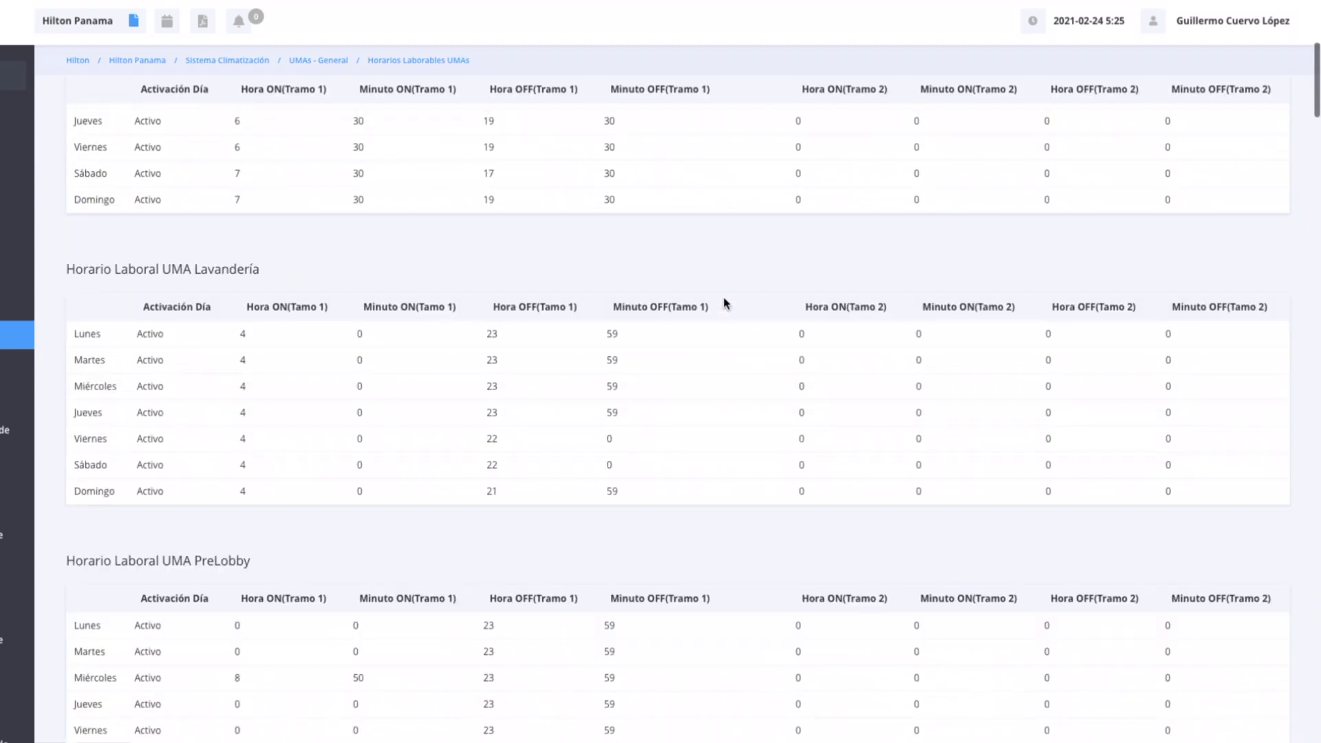
scroll(729, 305, down, 5)
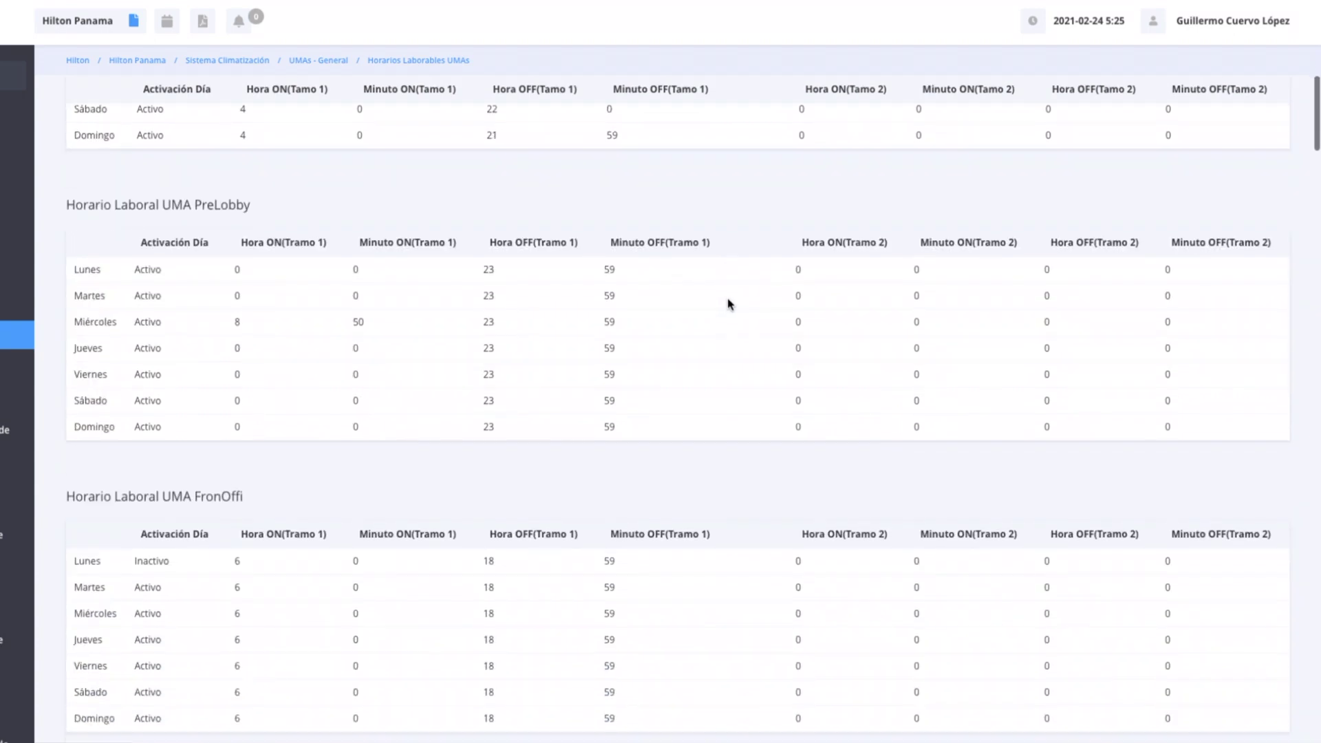
scroll(730, 307, down, 5)
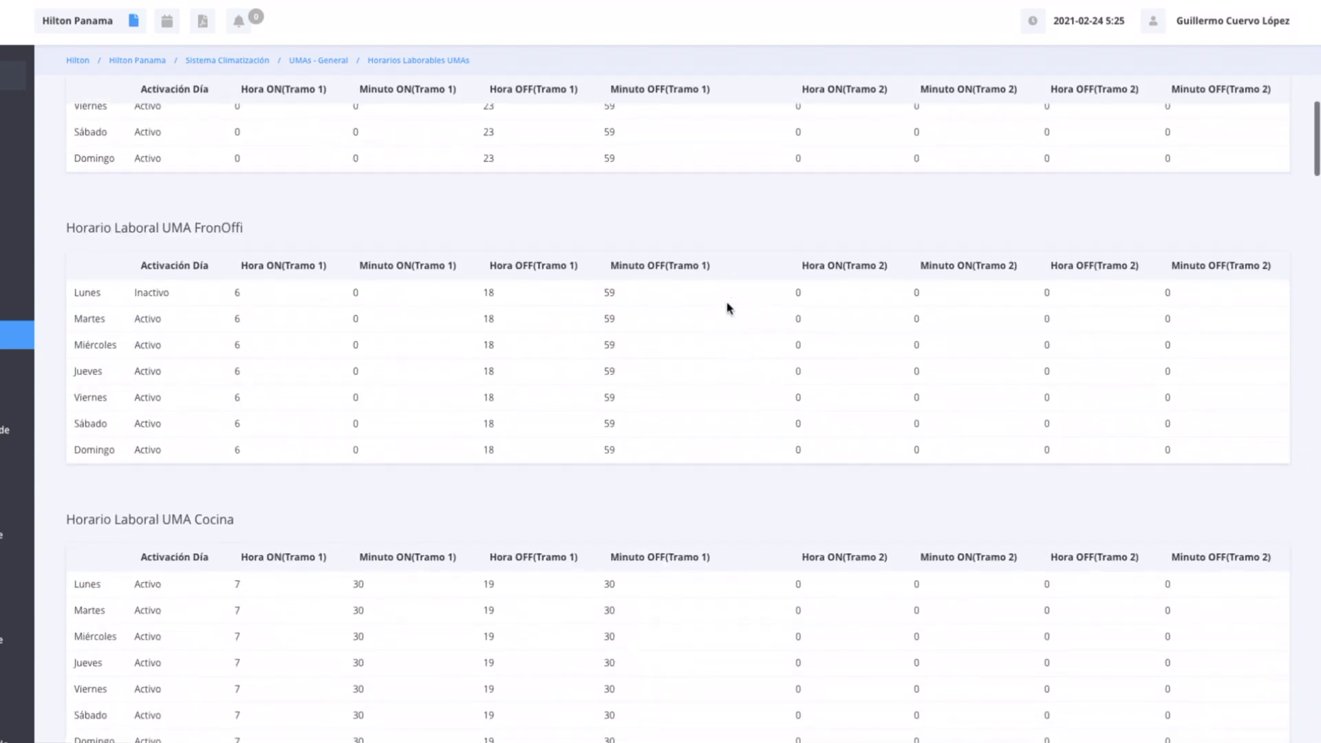
scroll(728, 306, down, 4)
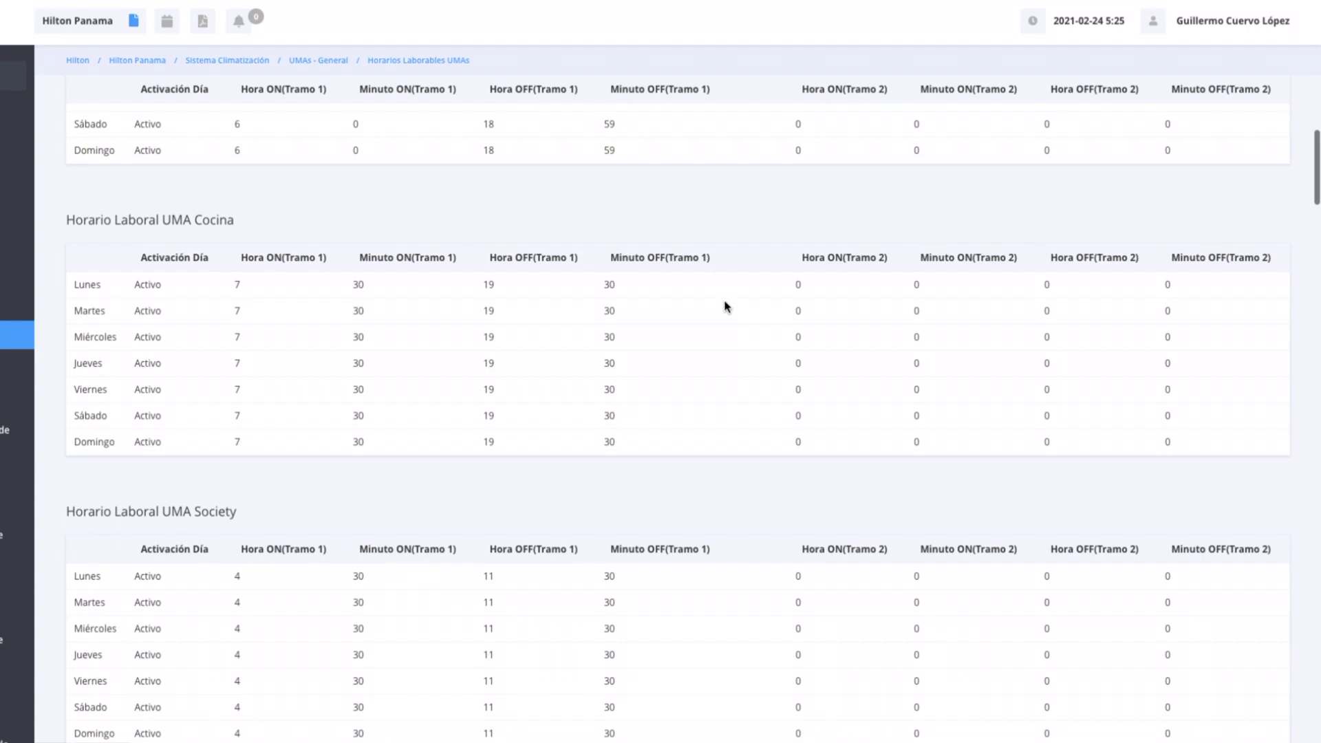
scroll(726, 306, down, 9)
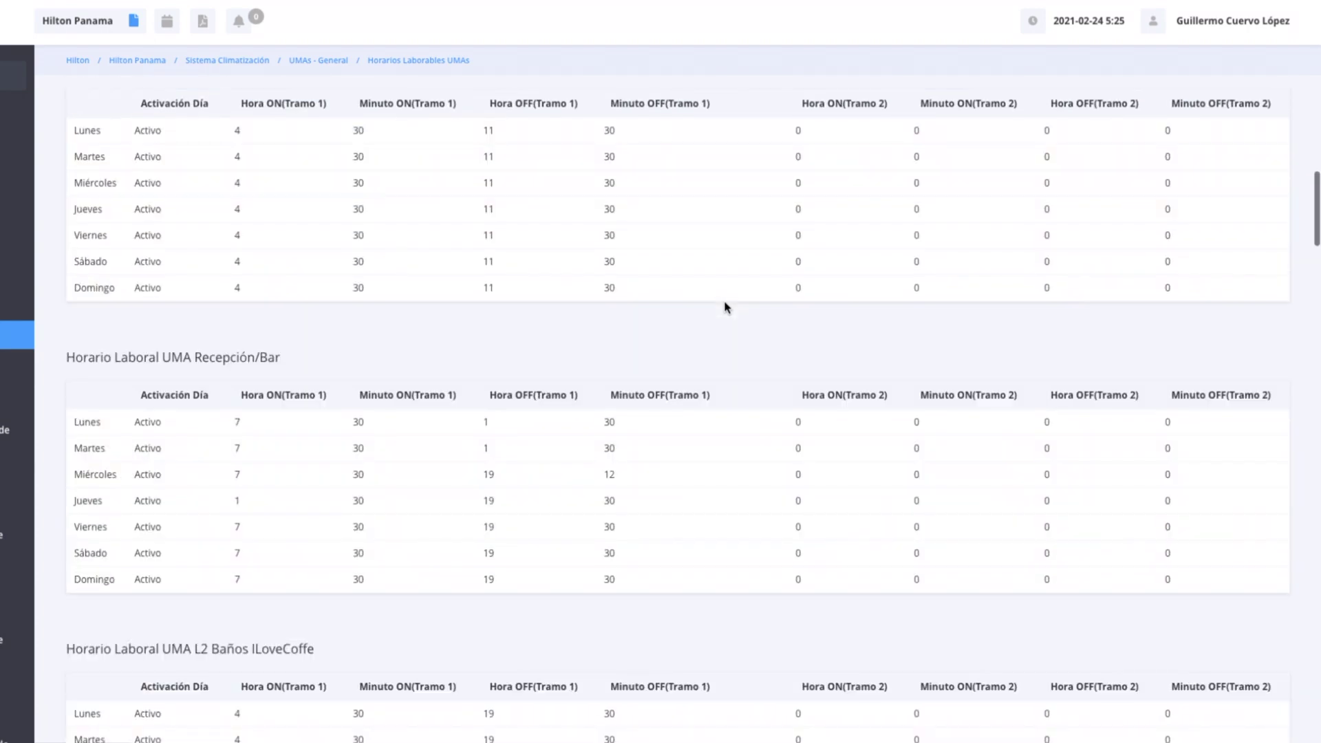
scroll(726, 307, down, 7)
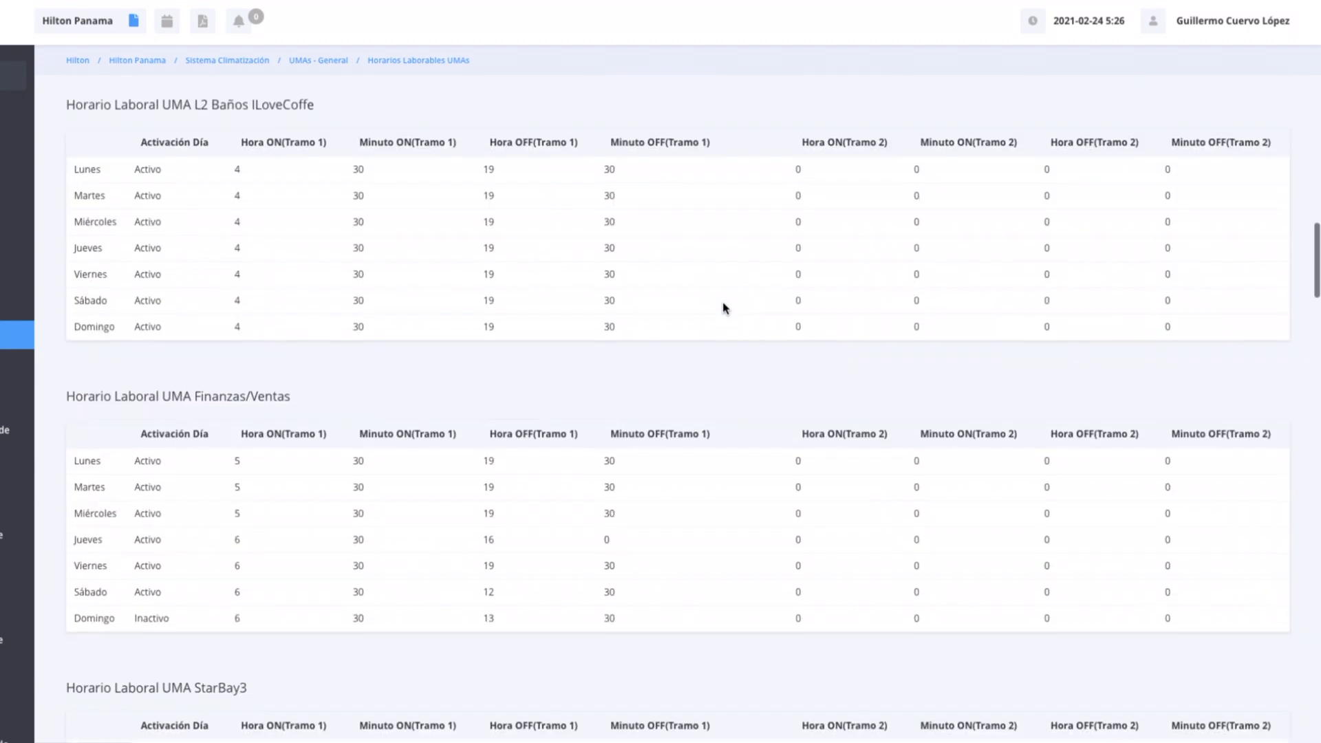
scroll(724, 306, down, 7)
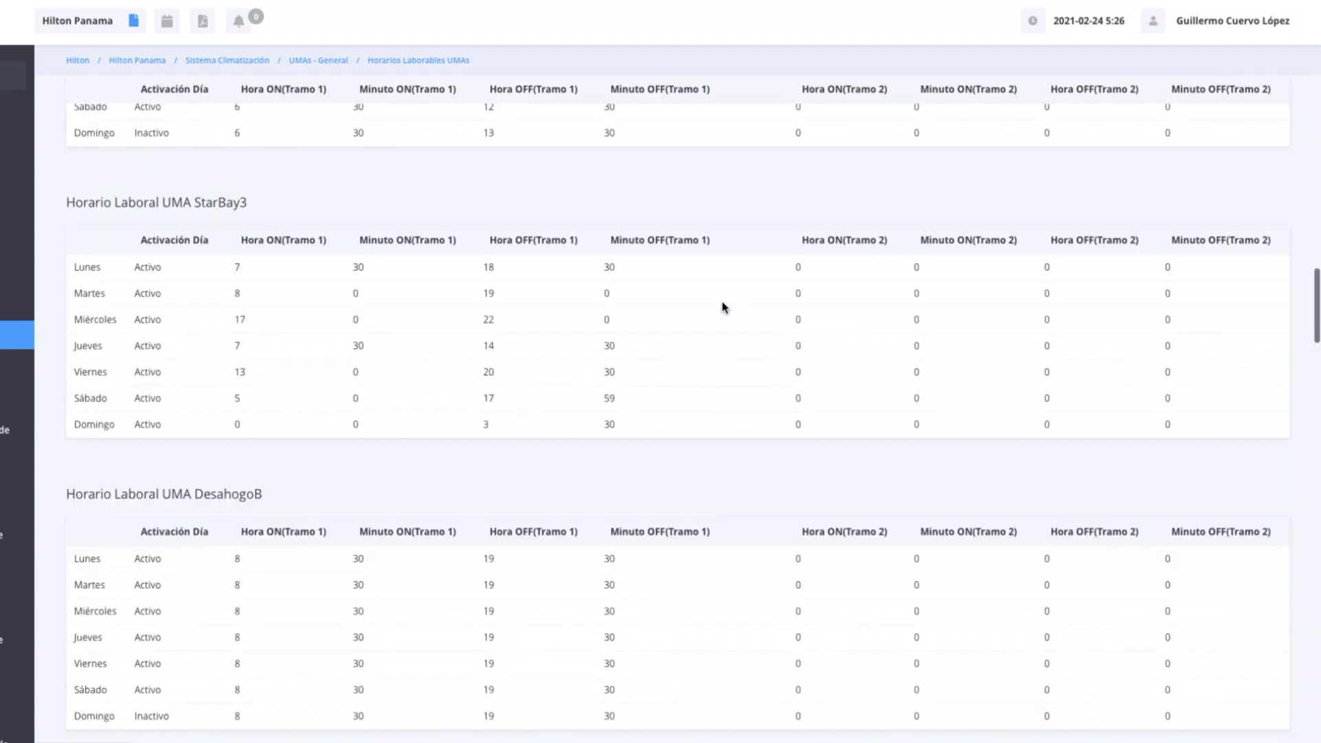
scroll(721, 306, down, 14)
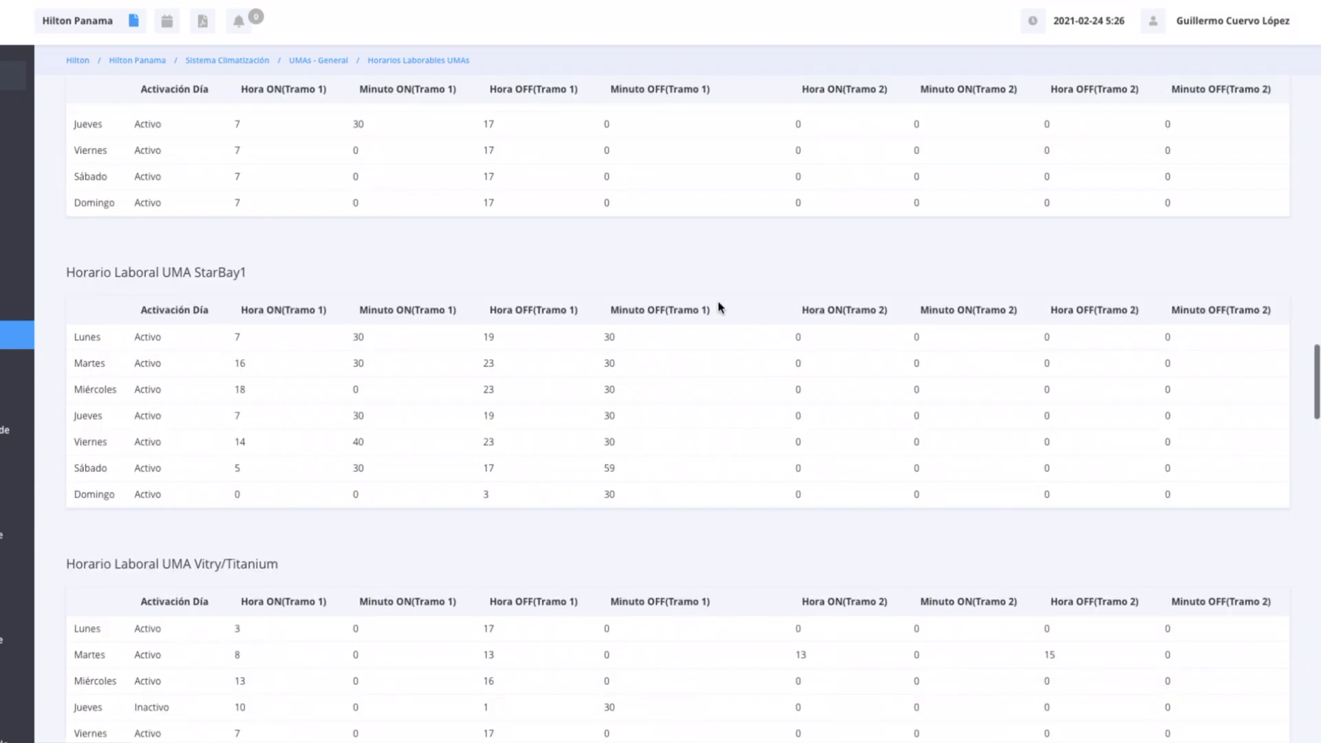
scroll(716, 306, down, 15)
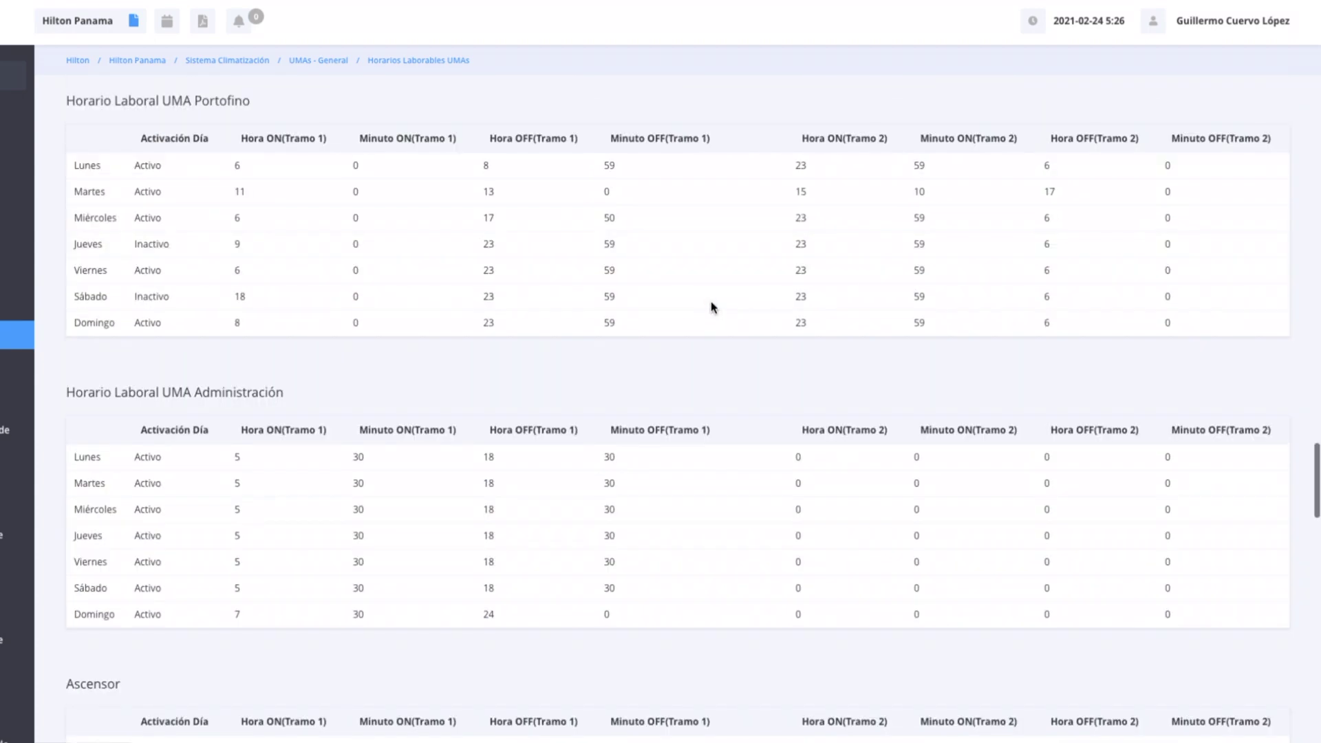
scroll(710, 308, down, 17)
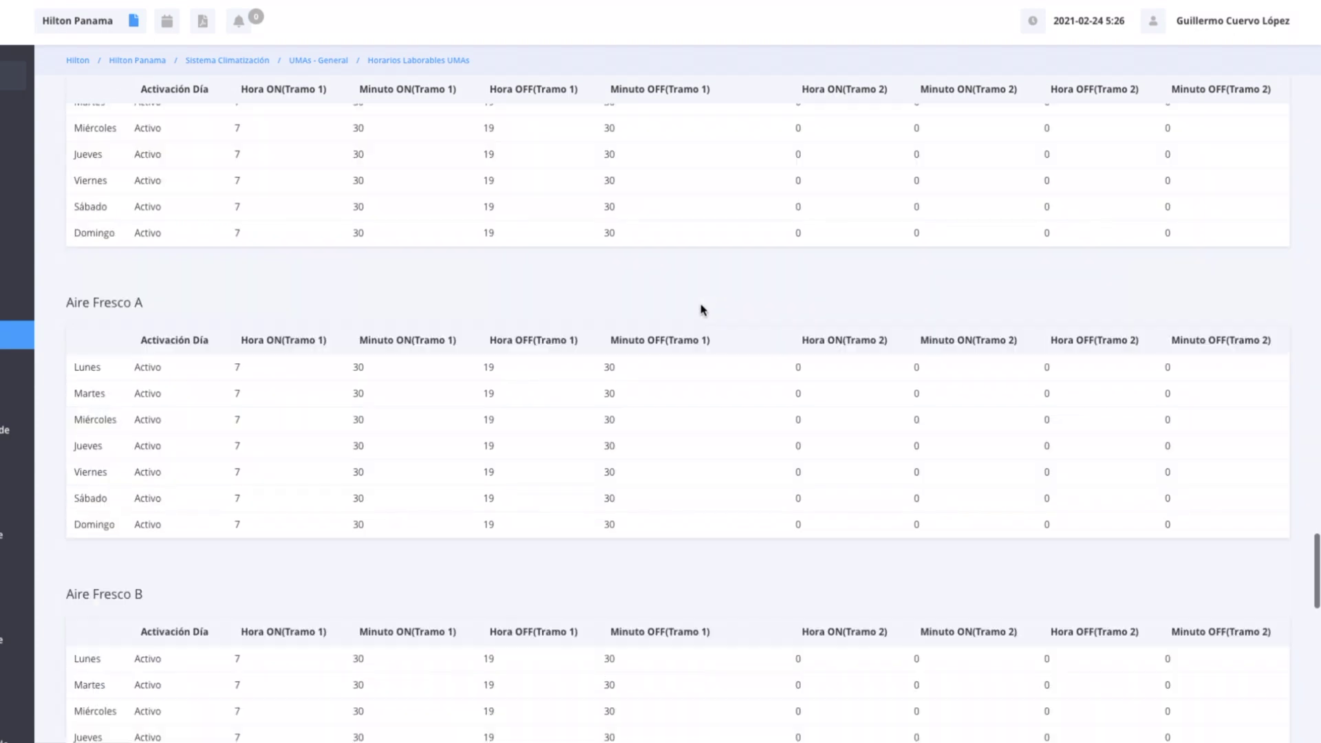
scroll(696, 312, down, 15)
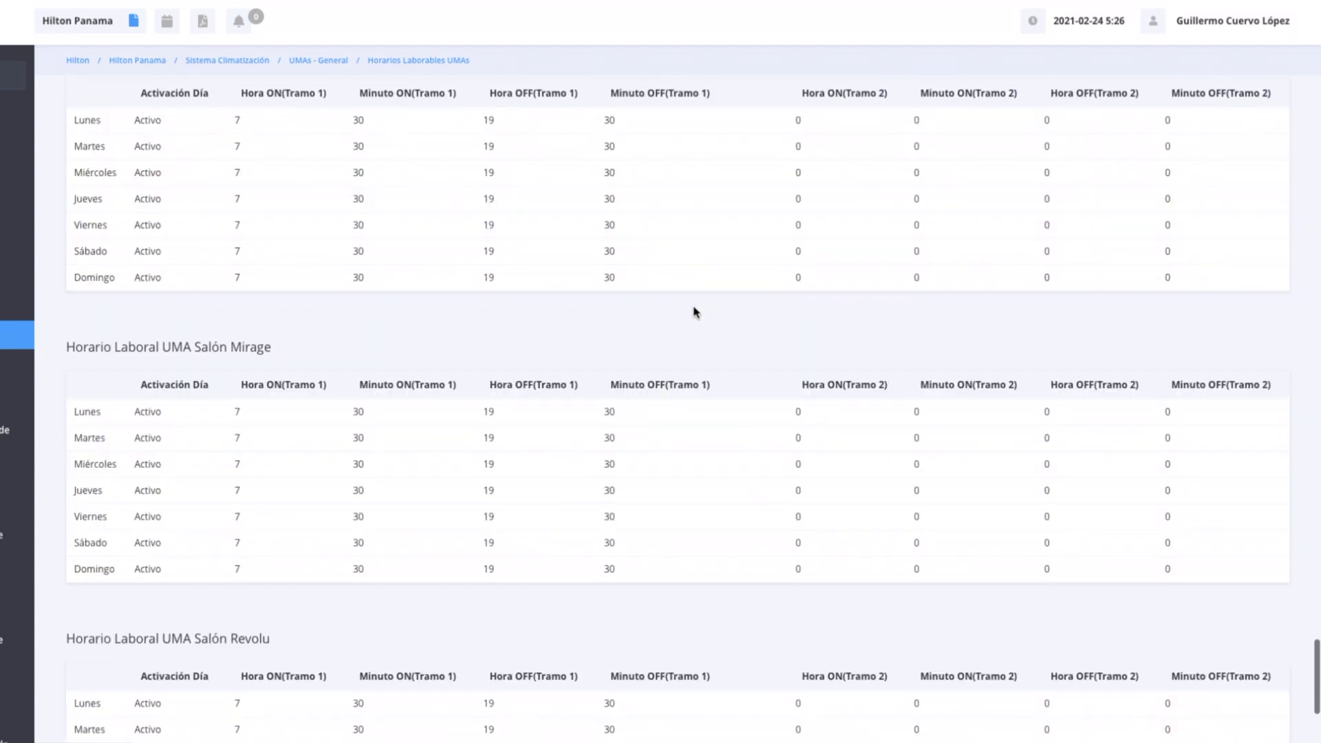
scroll(686, 313, down, 8)
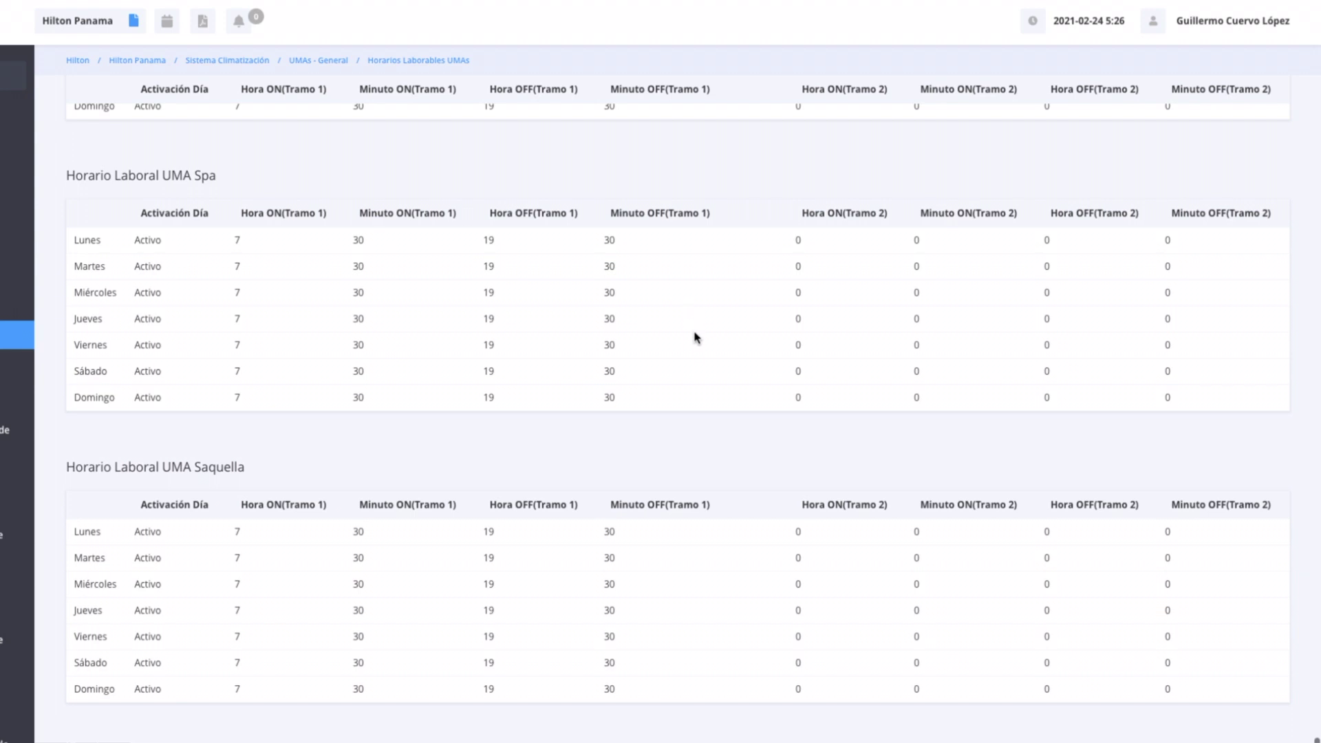